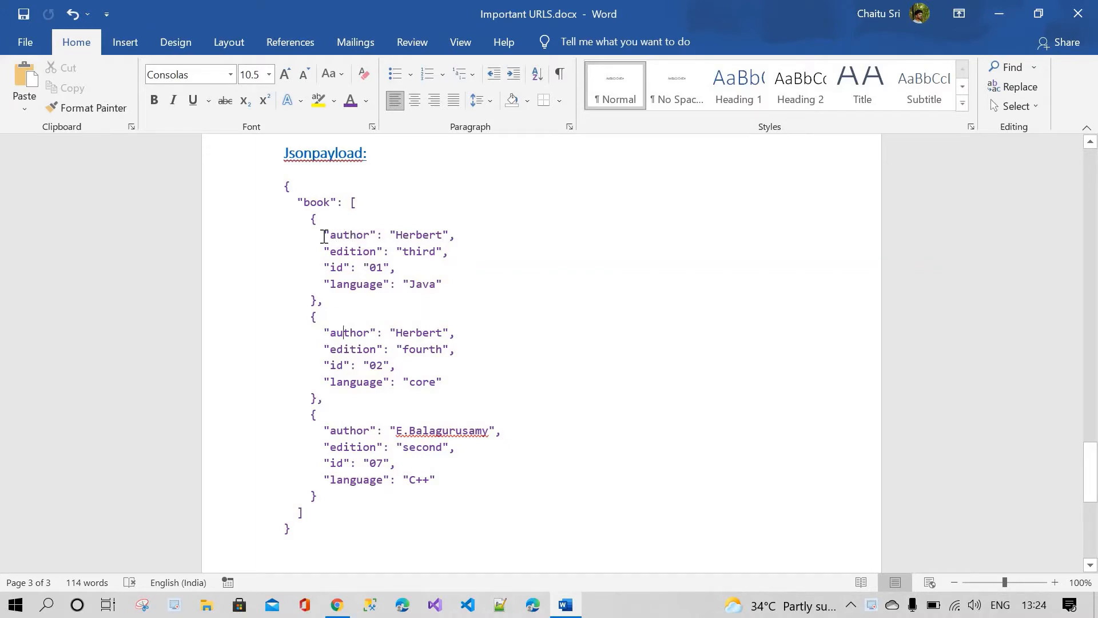
Examine the three book entries in the JSON payload, comparing their author, edition, id and language fields
left_click_drag(324, 235, 433, 285)
left_click_drag(320, 349, 432, 384)
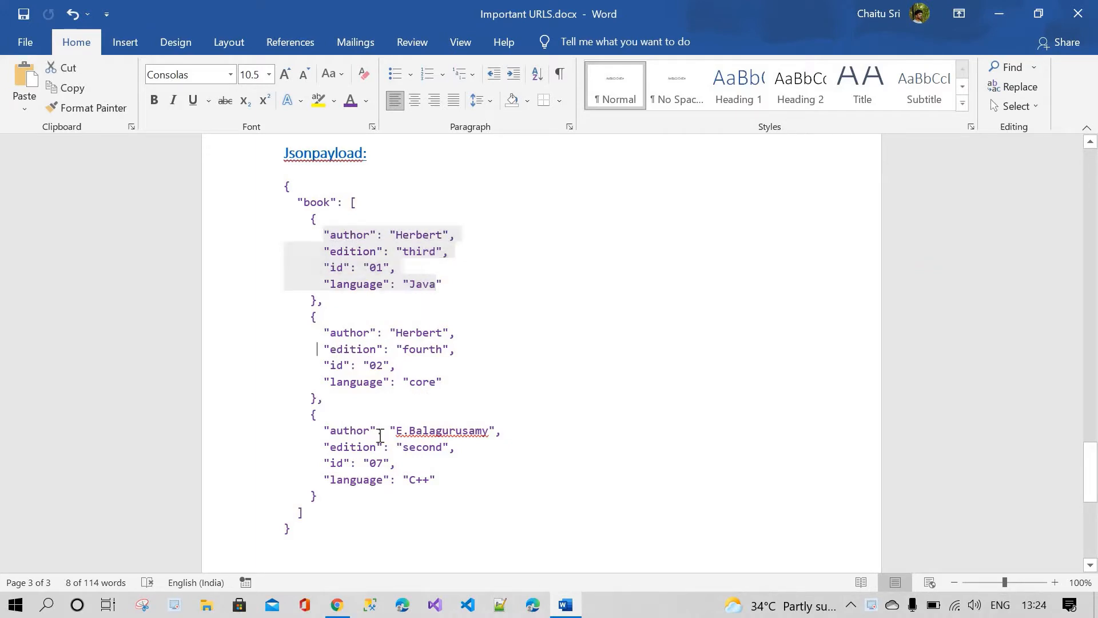
left_click_drag(459, 480, 324, 430)
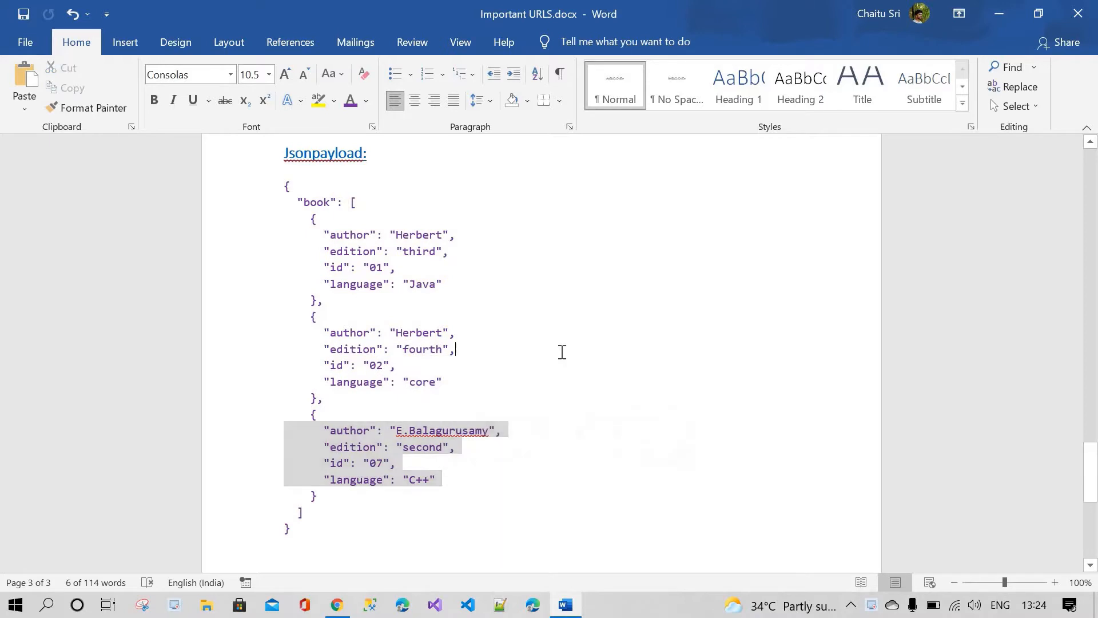
left_click(562, 351)
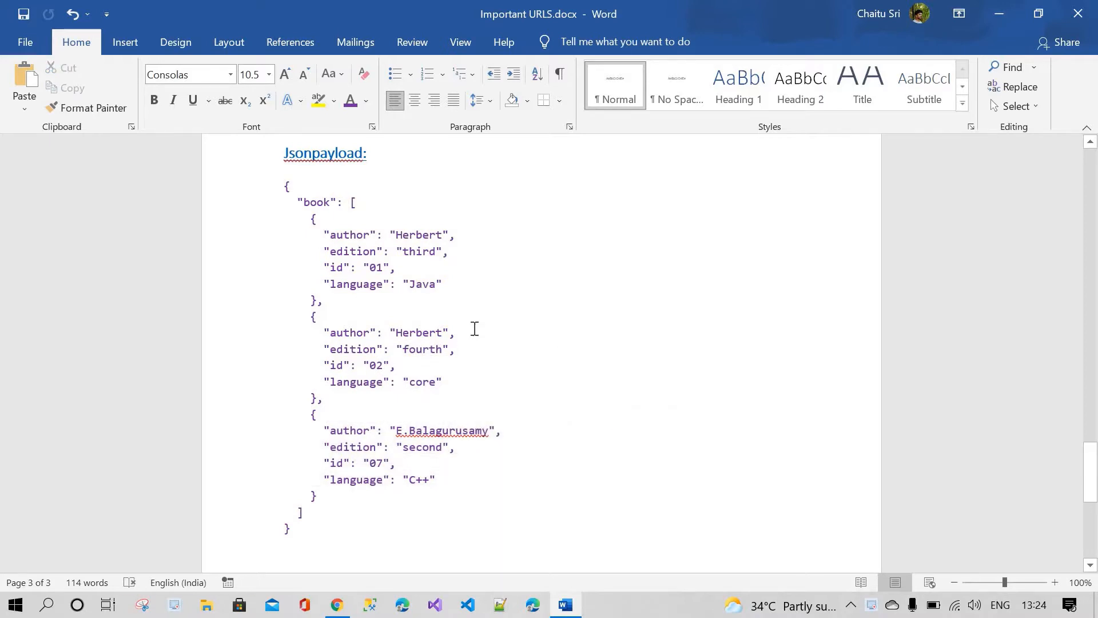
left_click_drag(287, 235, 408, 284)
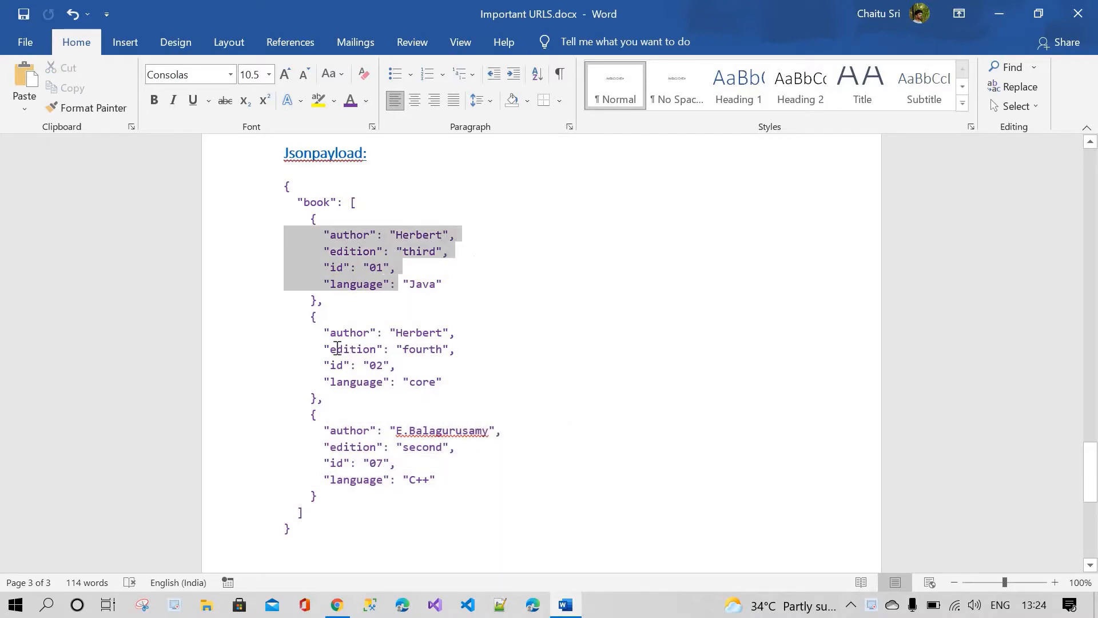
left_click(558, 334)
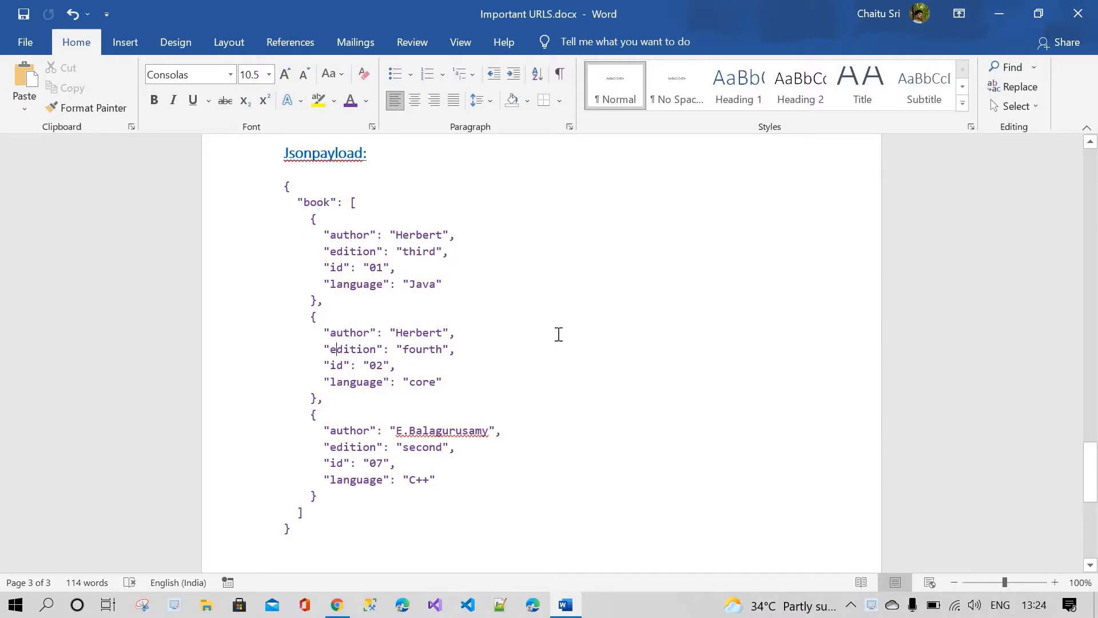
double_click(418, 236)
left_click(533, 256)
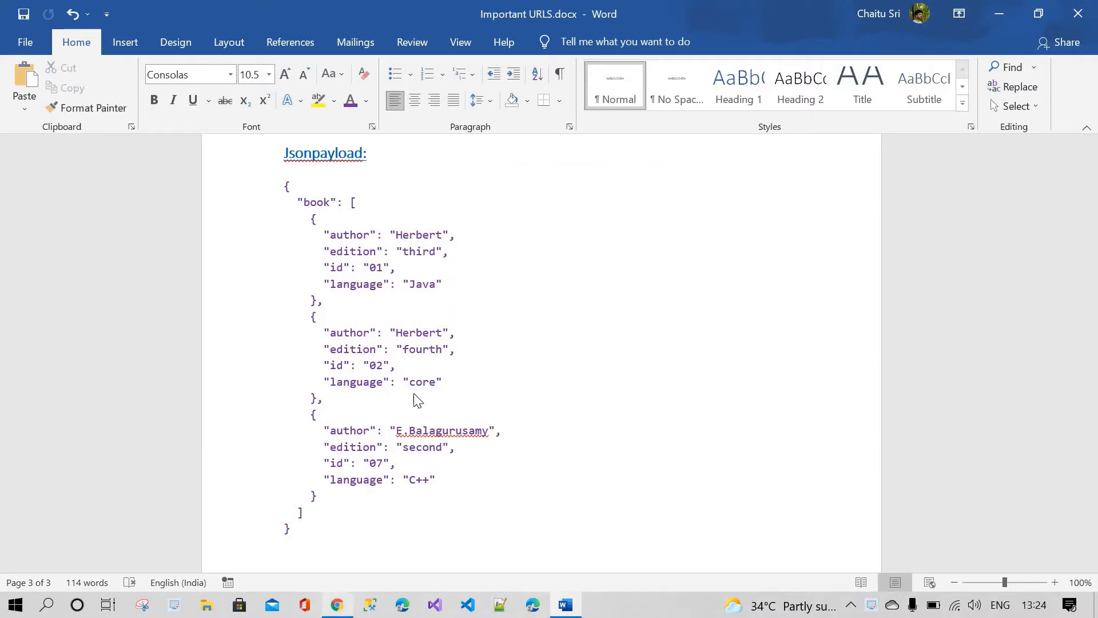
Switch to the logic app designer in the browser and add an Initialize variable action after the Recurrence trigger
key("alt+Tab")
left_click(646, 350)
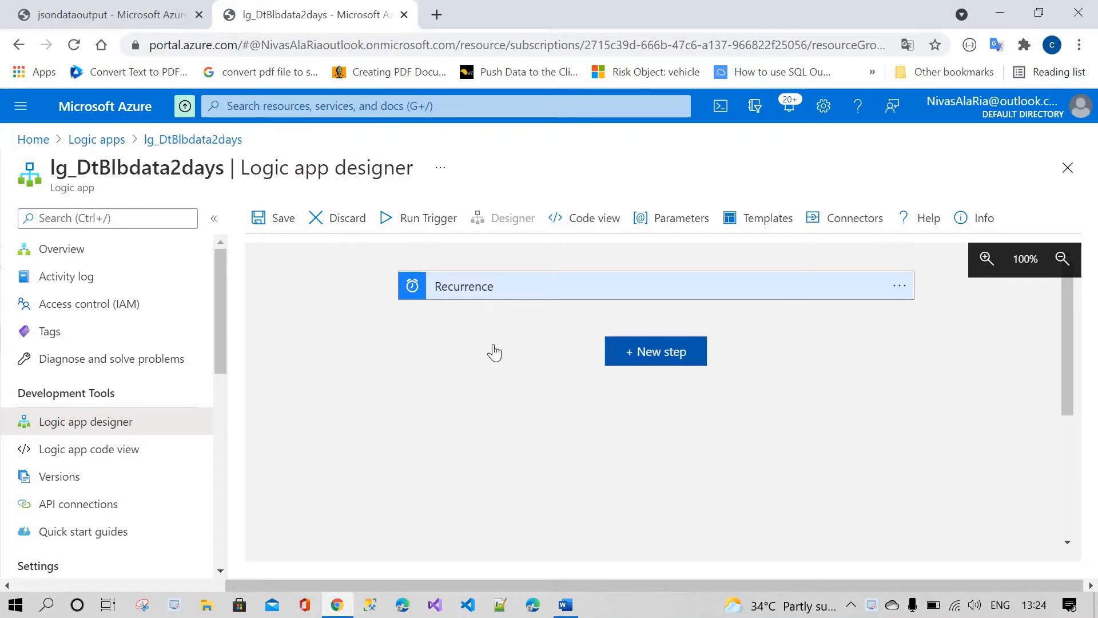
left_click(485, 395)
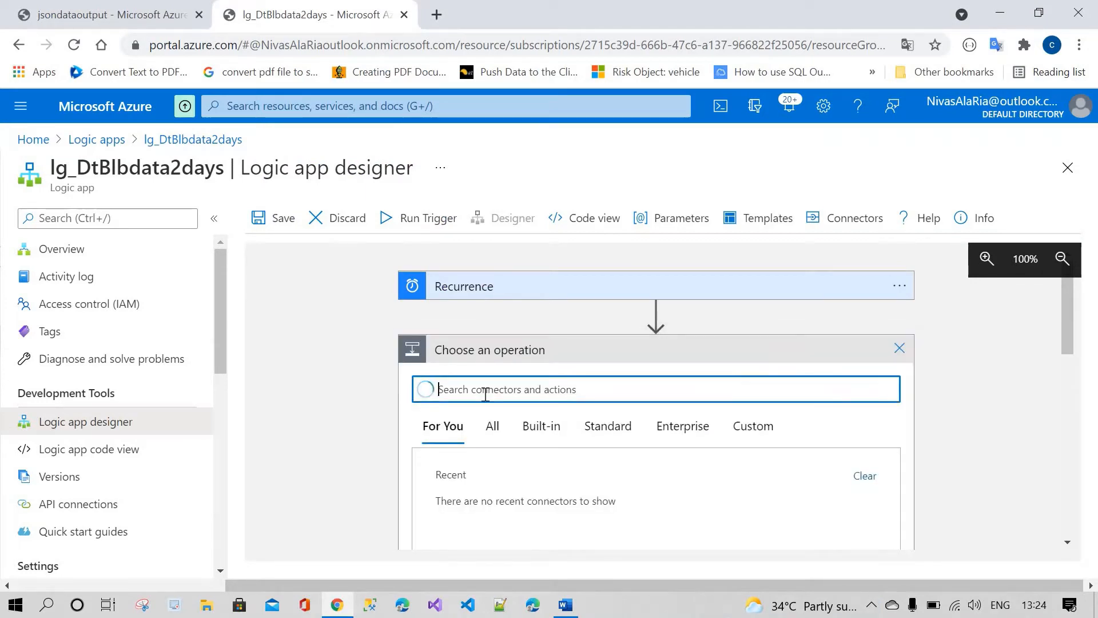
type("variables")
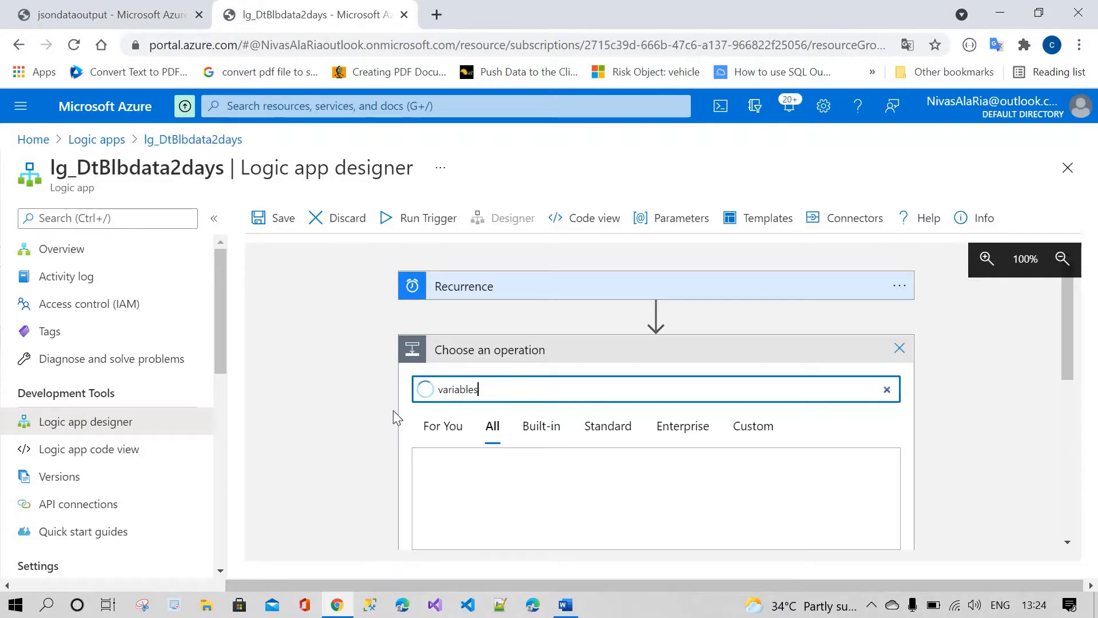
scroll(393, 410, "down", 2)
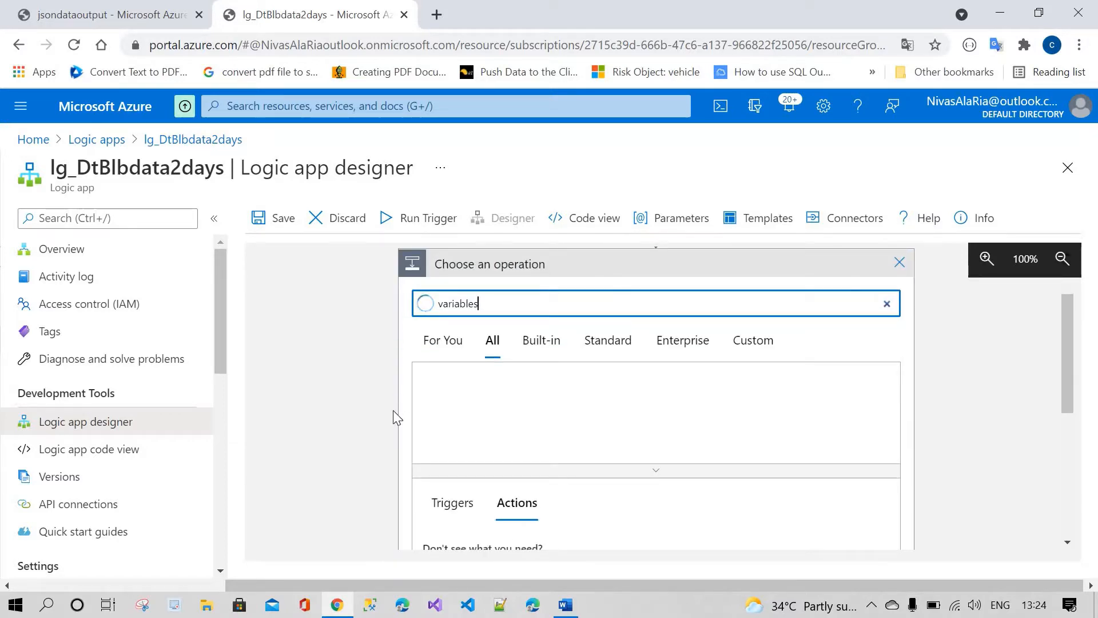
left_click(561, 424)
scroll(535, 449, "down", 3)
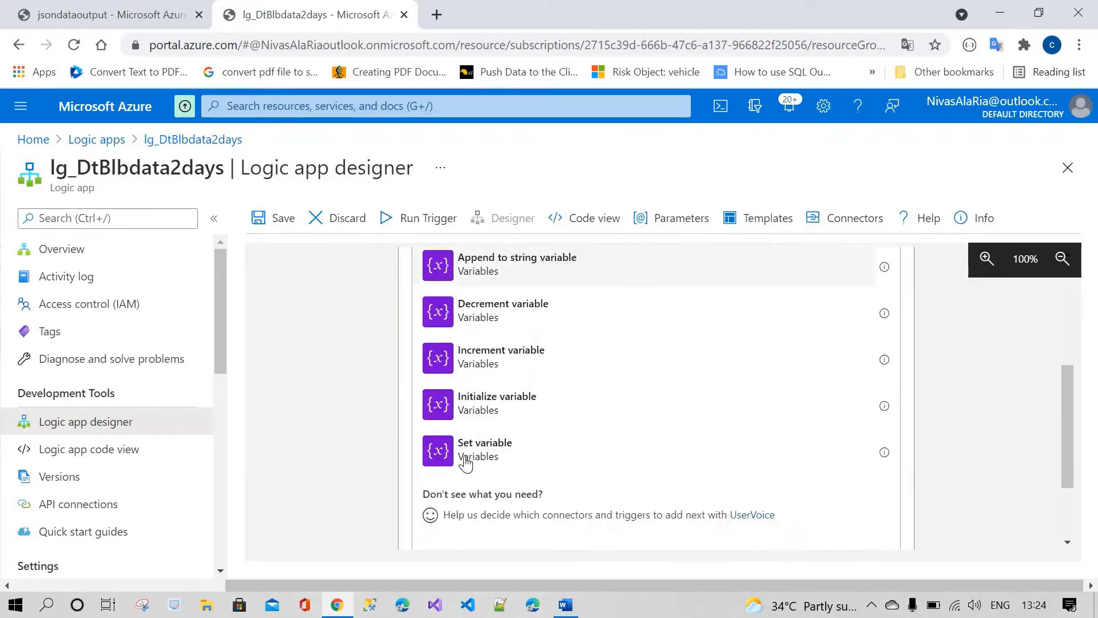
left_click(506, 400)
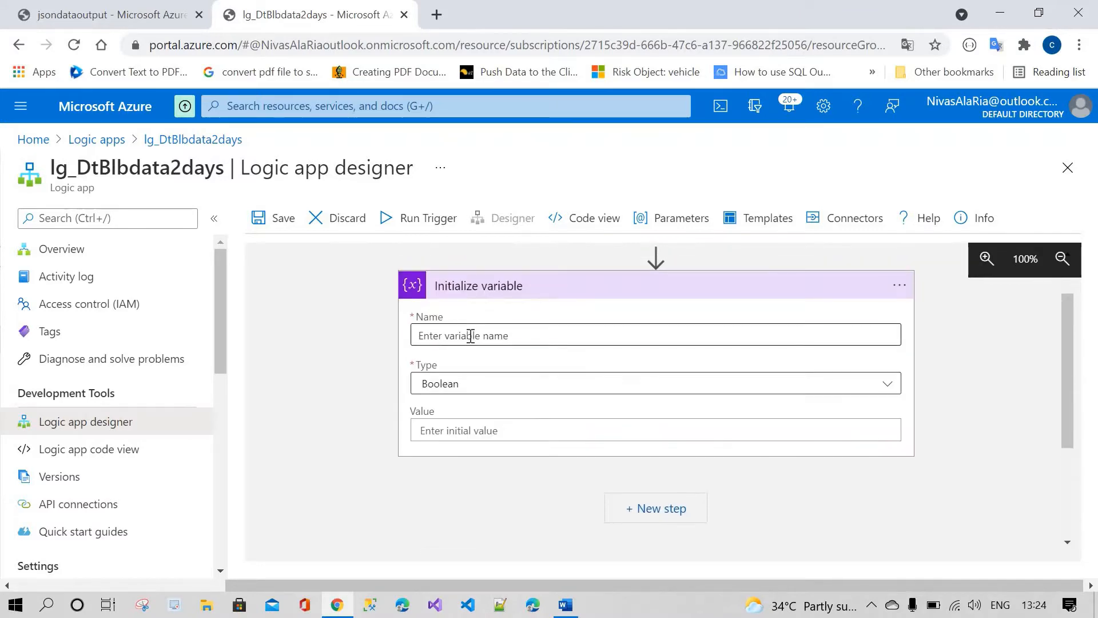
Name the variable jsonpayload, set its type to Array and place the cursor in its Value field
left_click(471, 336)
type("jso")
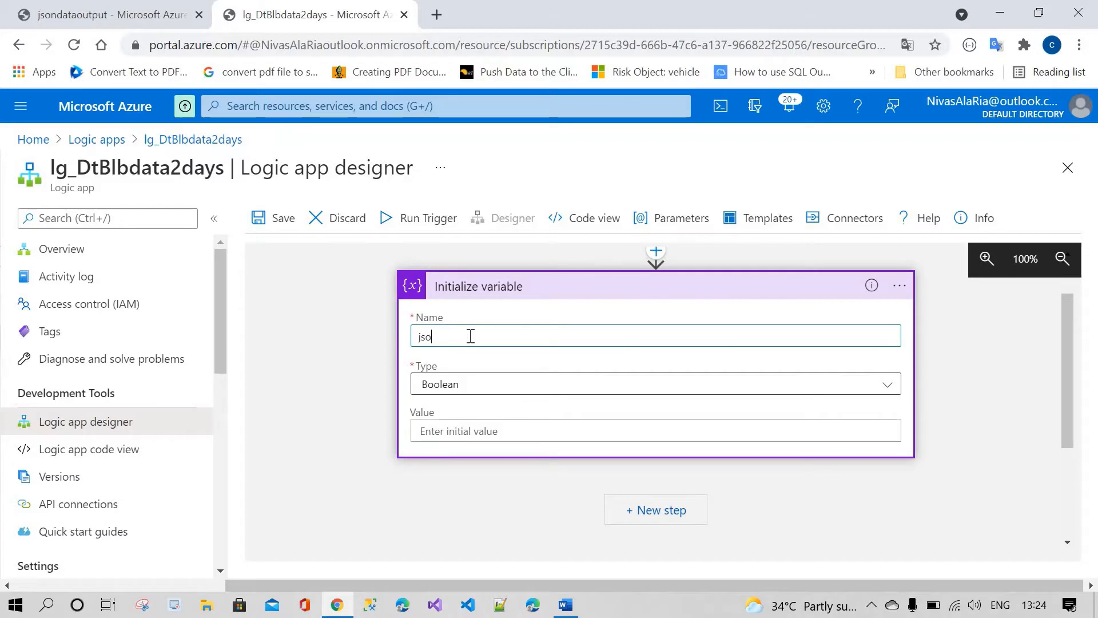
type("npyloadpayload")
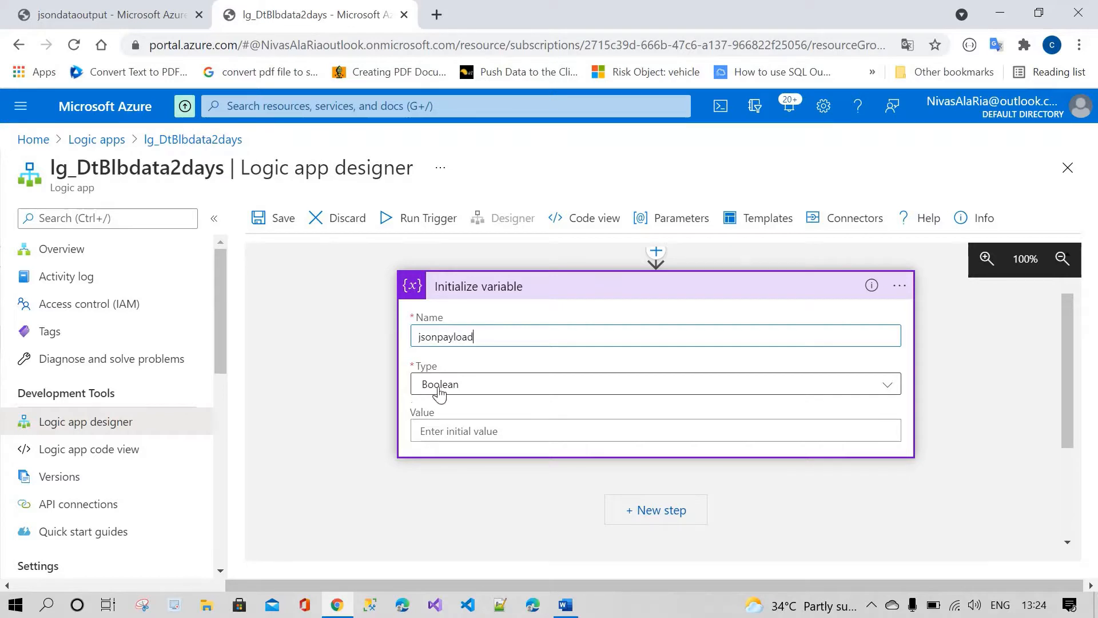
left_click(465, 385)
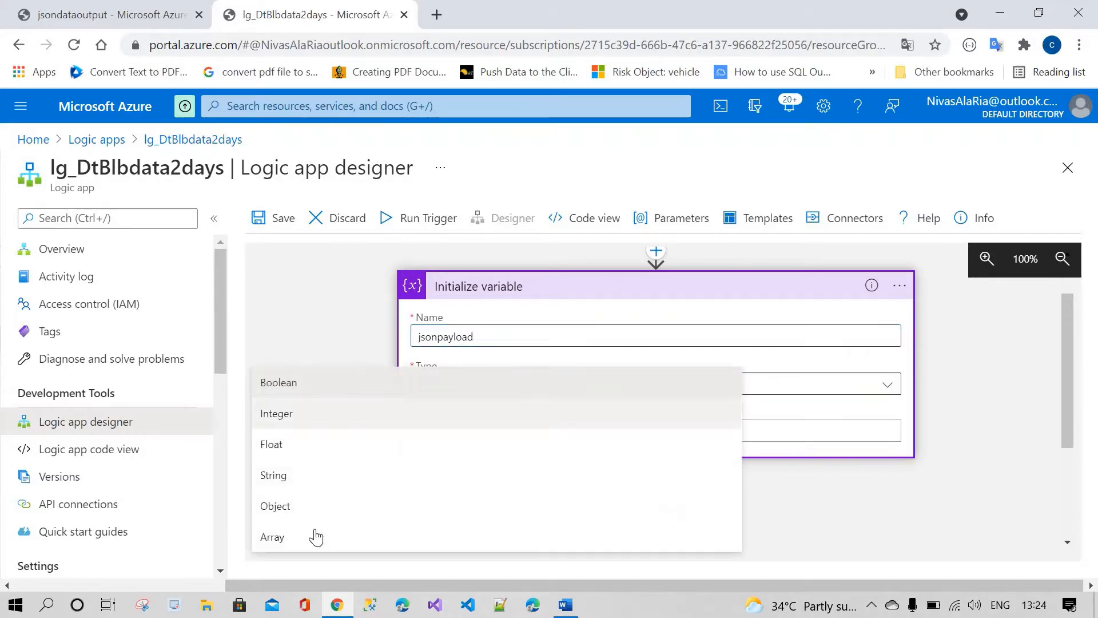
left_click(288, 538)
scroll(466, 343, "down", 2)
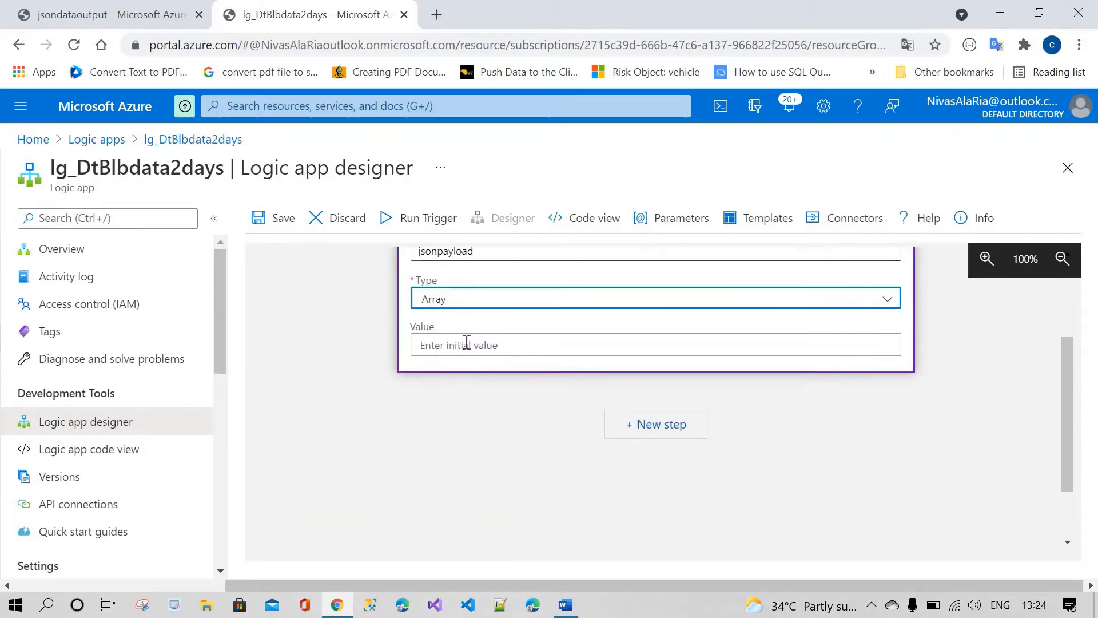
left_click(466, 343)
left_click(461, 300)
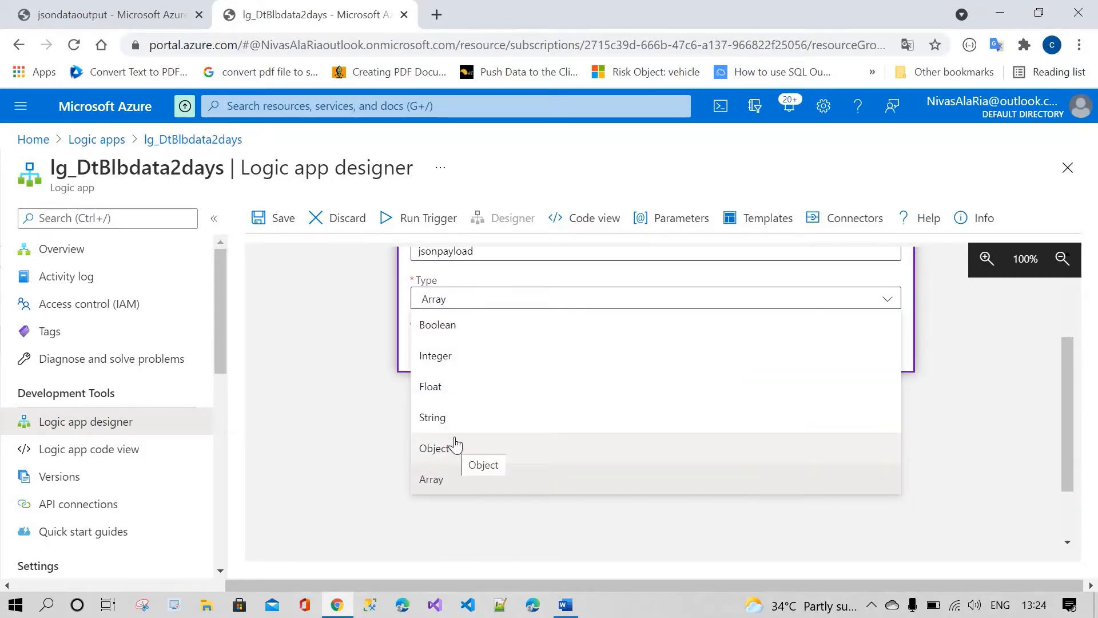
left_click(456, 479)
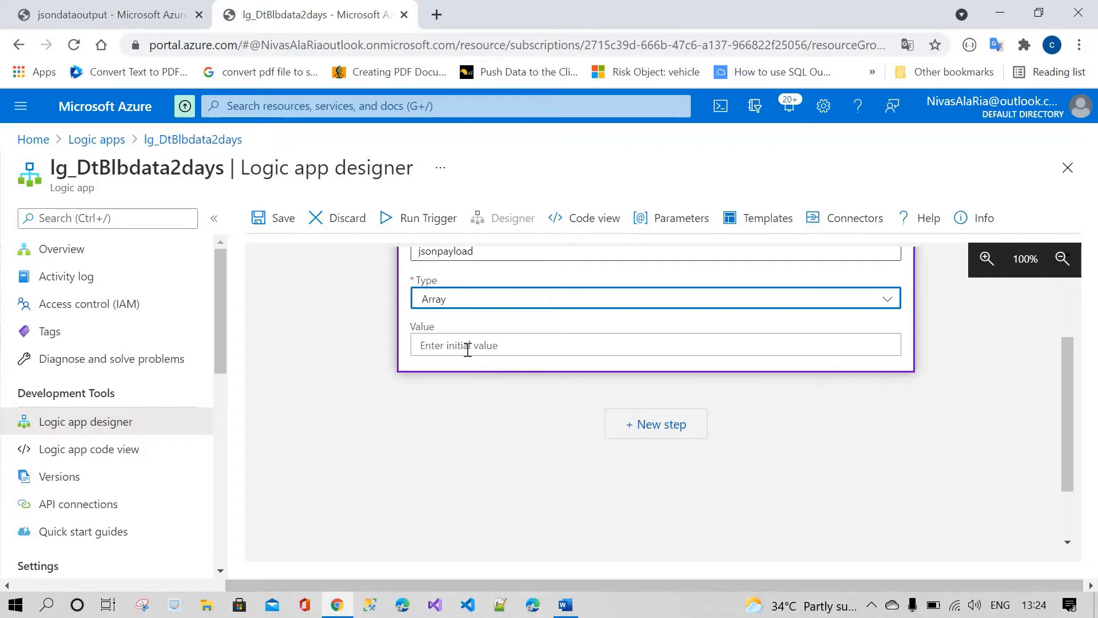
left_click(486, 345)
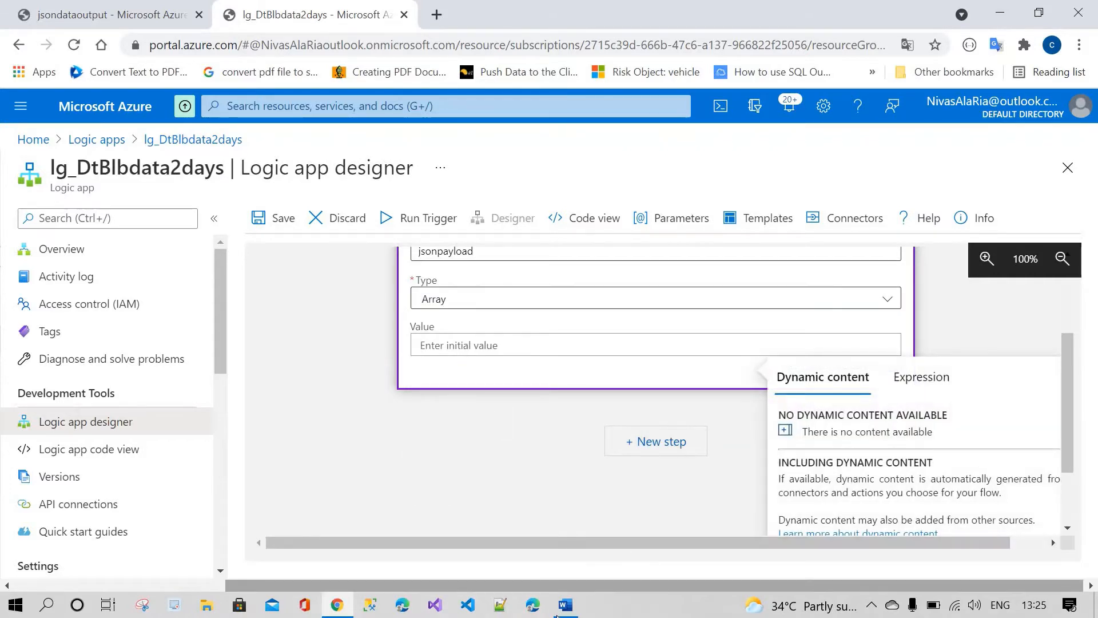
Switch to the Word document and enclose the whole JSON payload in square brackets on separate lines
left_click(565, 604)
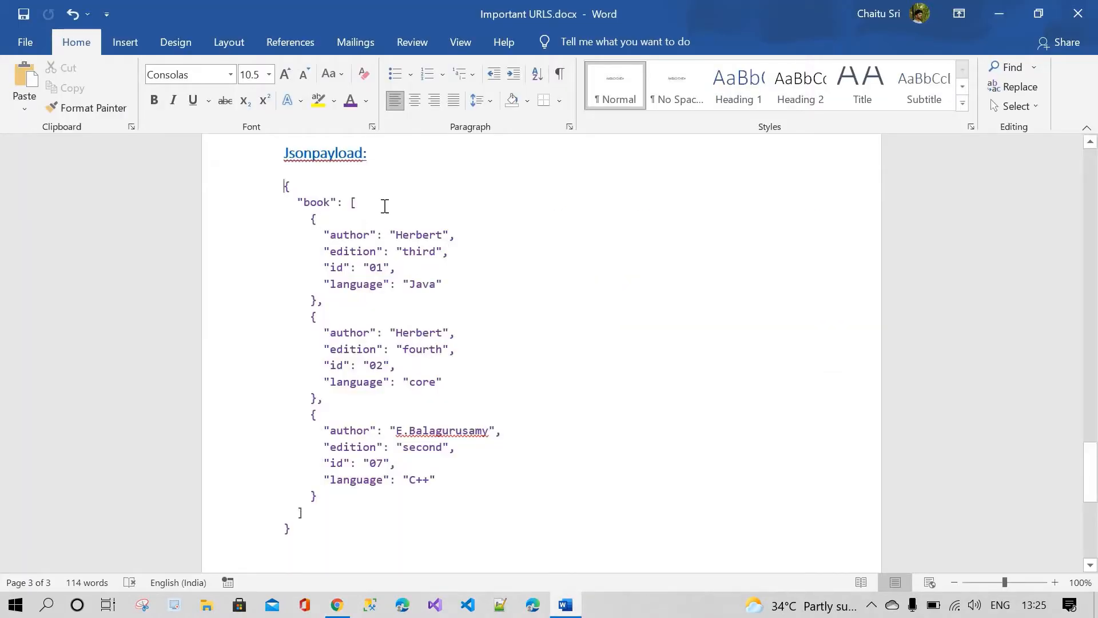
type("[")
key("Return")
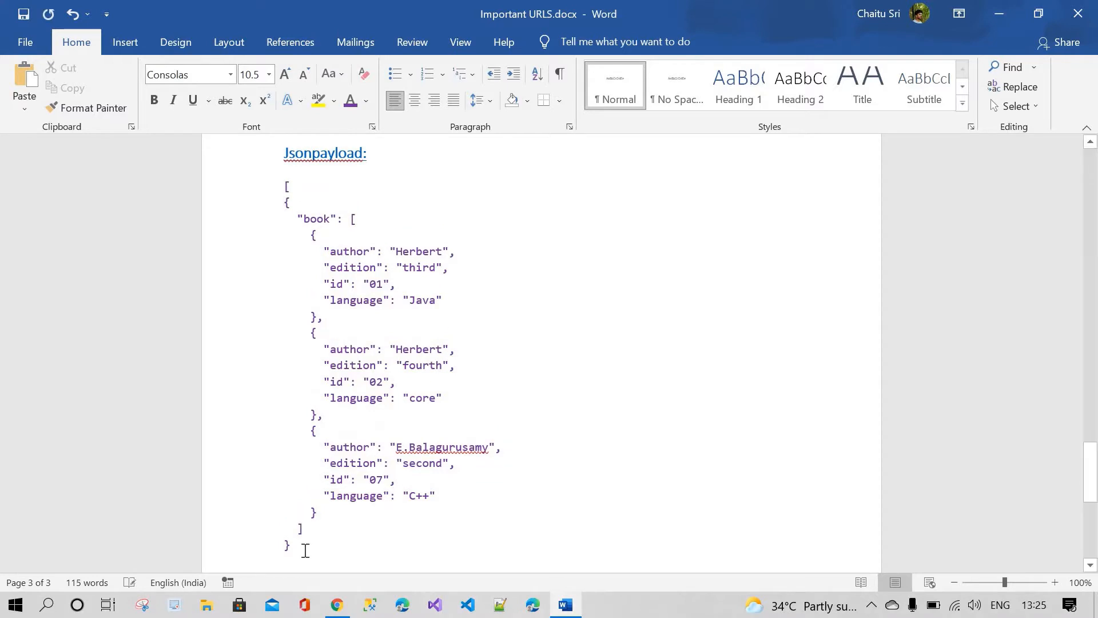
key("Return")
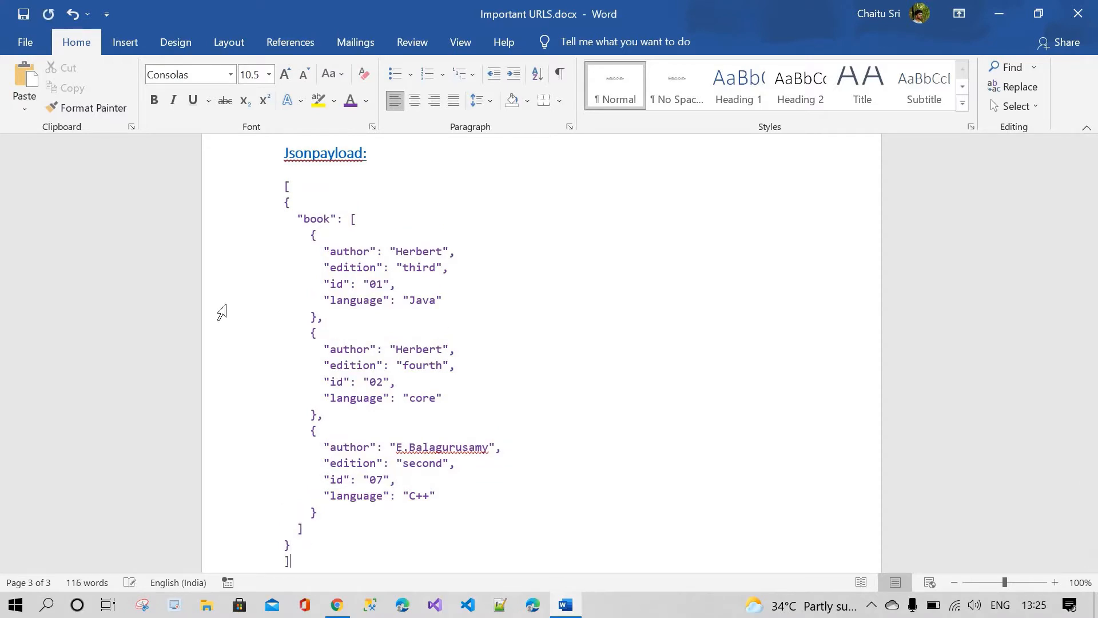
Copy the bracketed JSON payload from Word into the jsonpayload variable's Value field in the logic app designer
left_click_drag(304, 241, 379, 578)
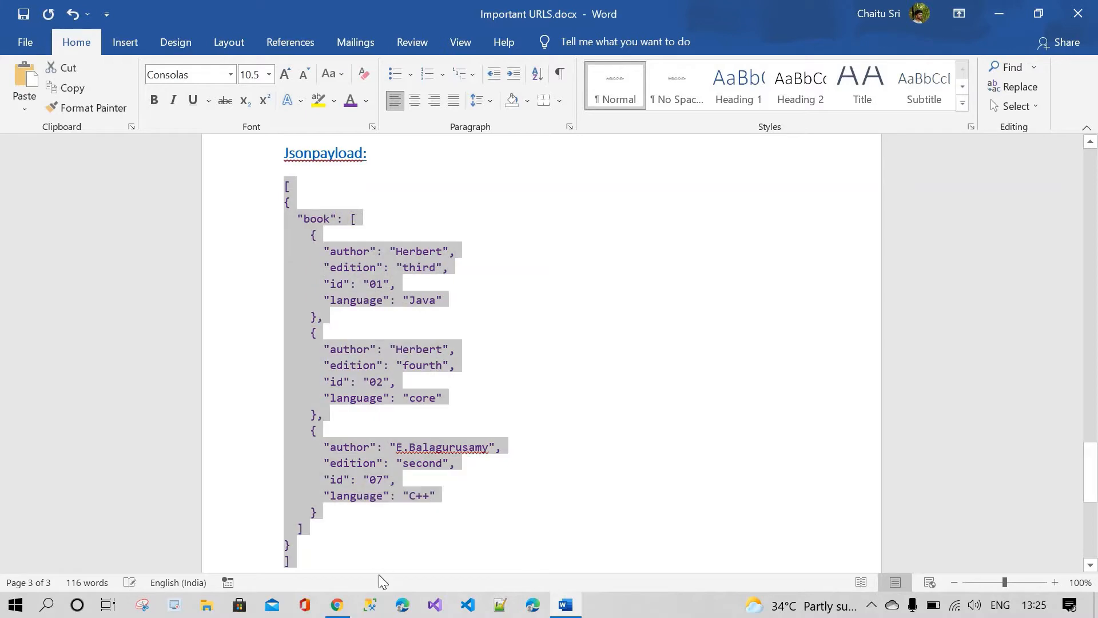
key("alt+Tab")
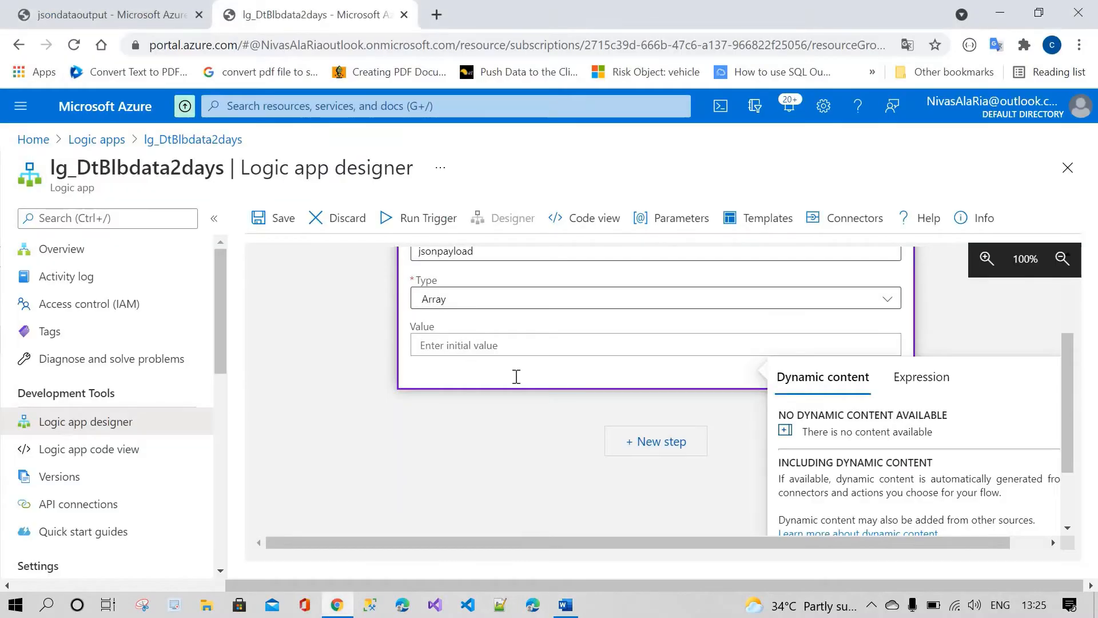
key("ctrl+v")
Add a Parse JSON action from Data Operations after the Initialize variable action
left_click(639, 430)
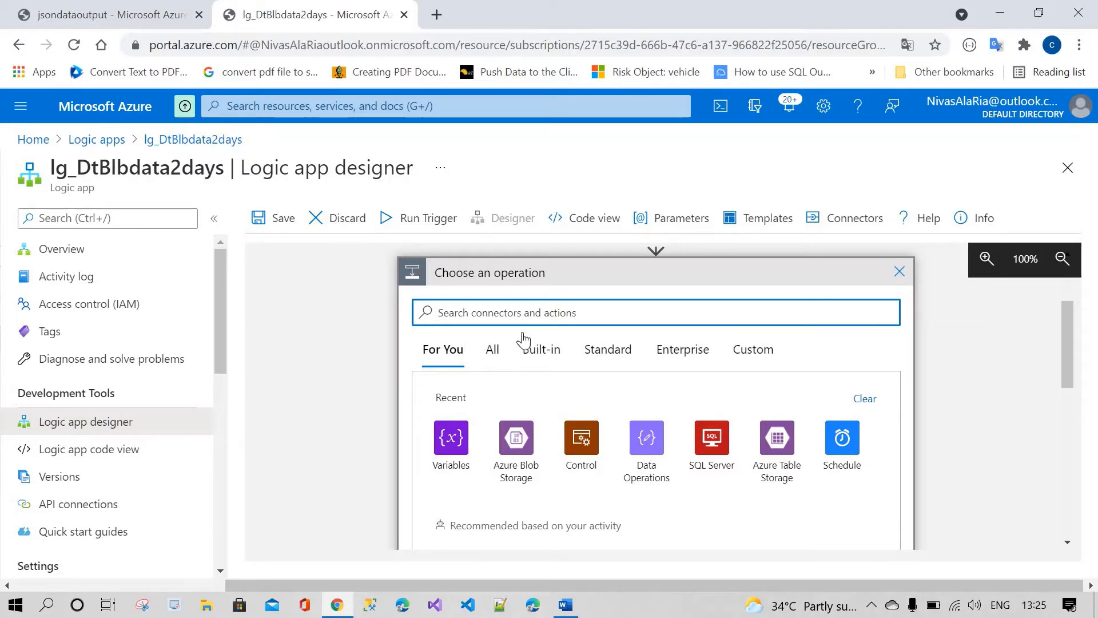
type("par")
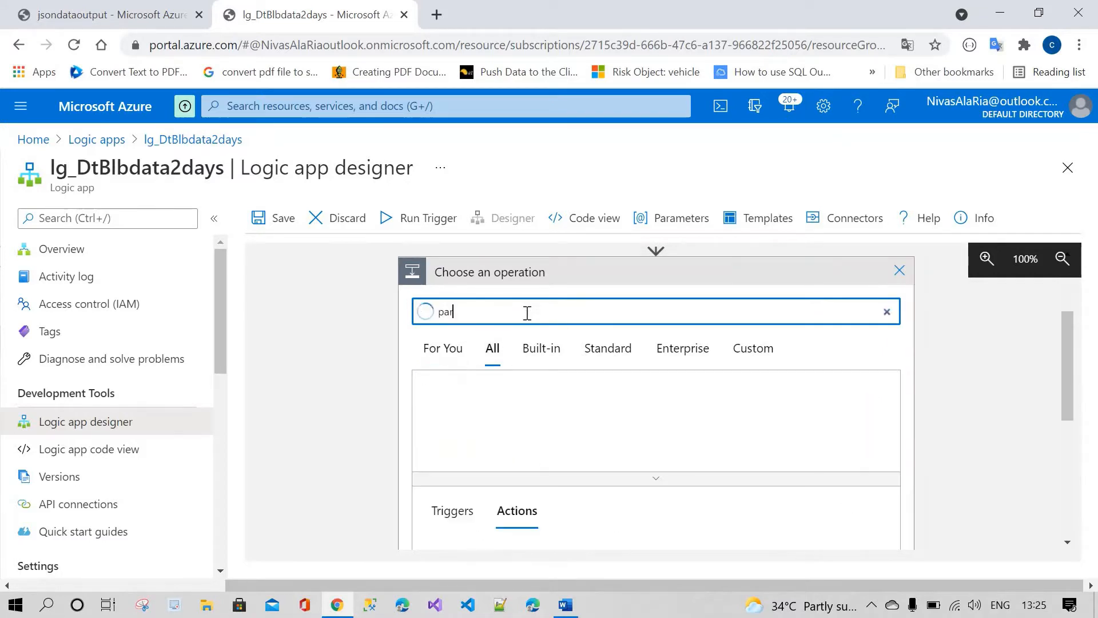
type("se")
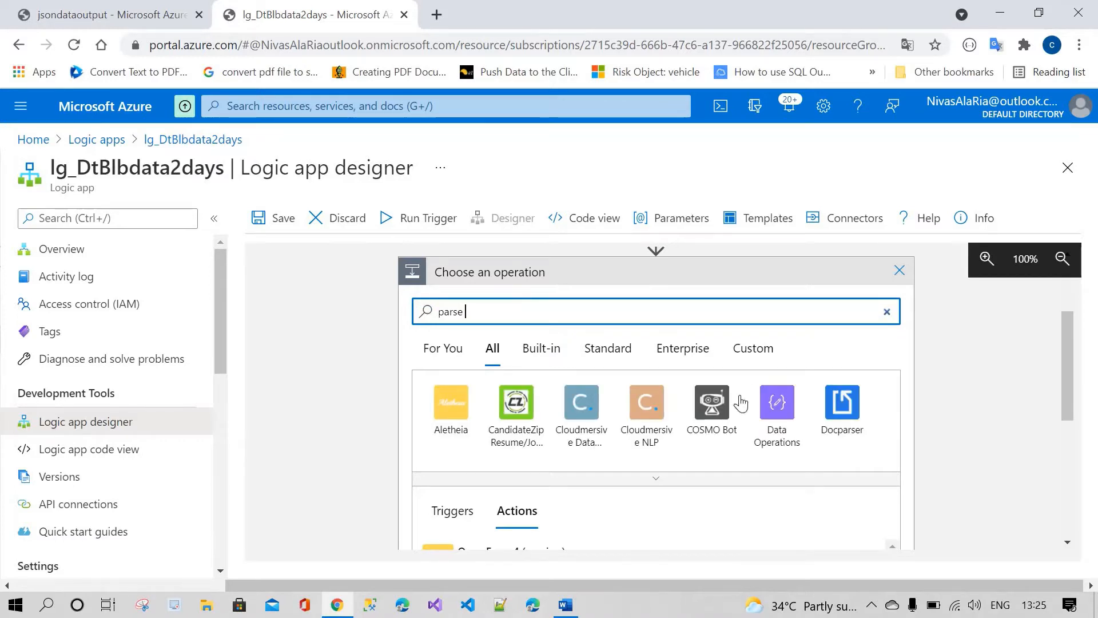
left_click(778, 408)
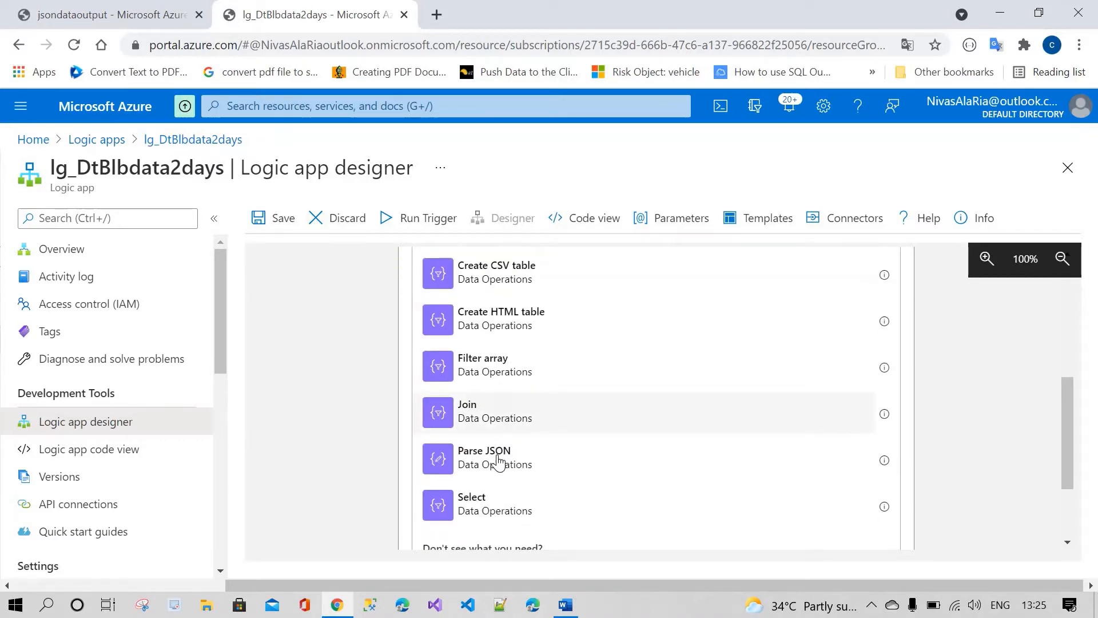
left_click(500, 457)
Set the Parse JSON content to the jsonpayload variable and review the payload stored in the Initialize variable action
scroll(502, 365, "up", 2)
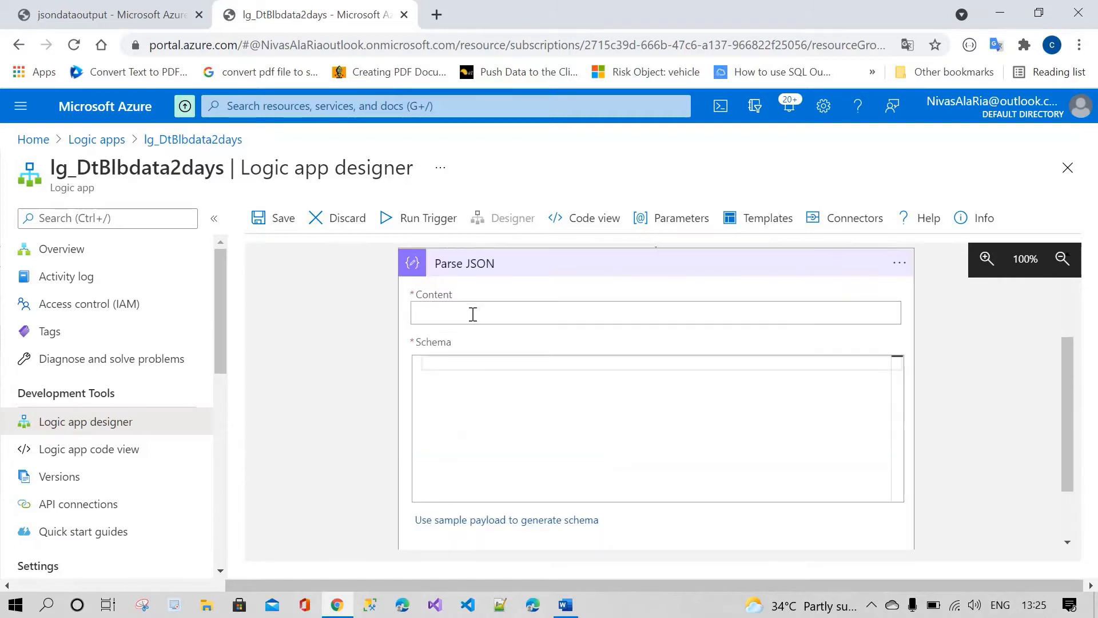
left_click(500, 313)
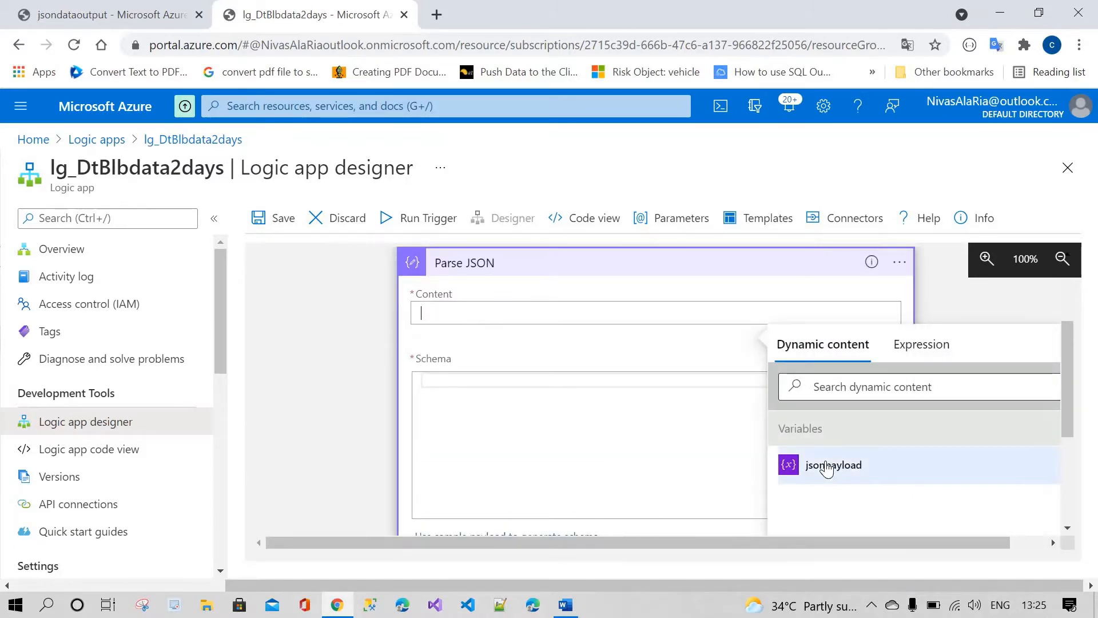
left_click(827, 468)
scroll(432, 361, "up", 3)
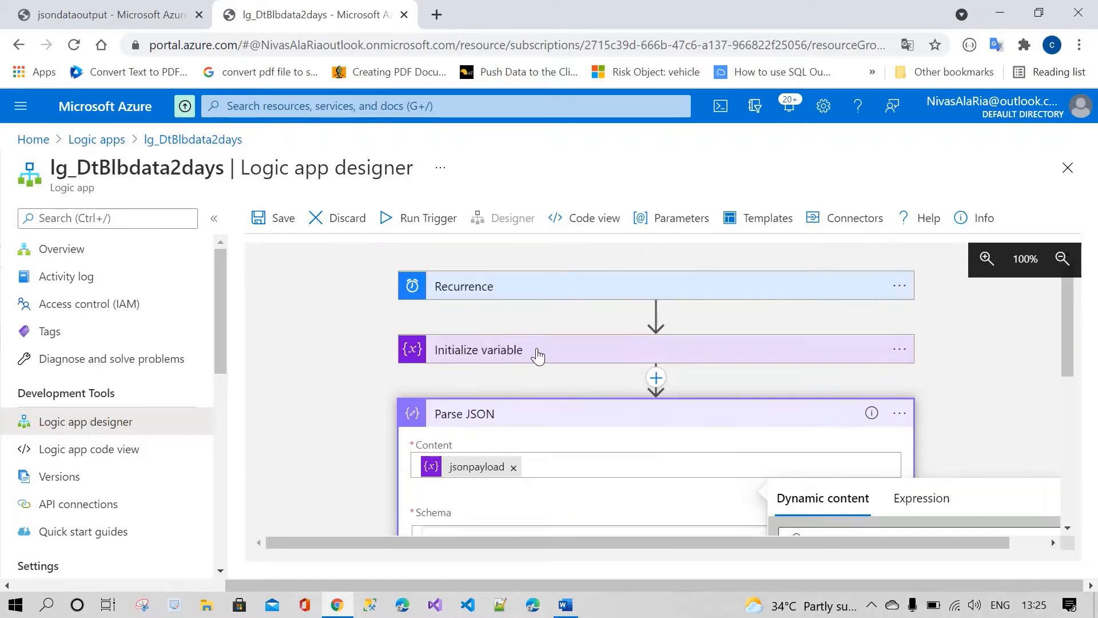
left_click(510, 355)
scroll(511, 346, "down", 3)
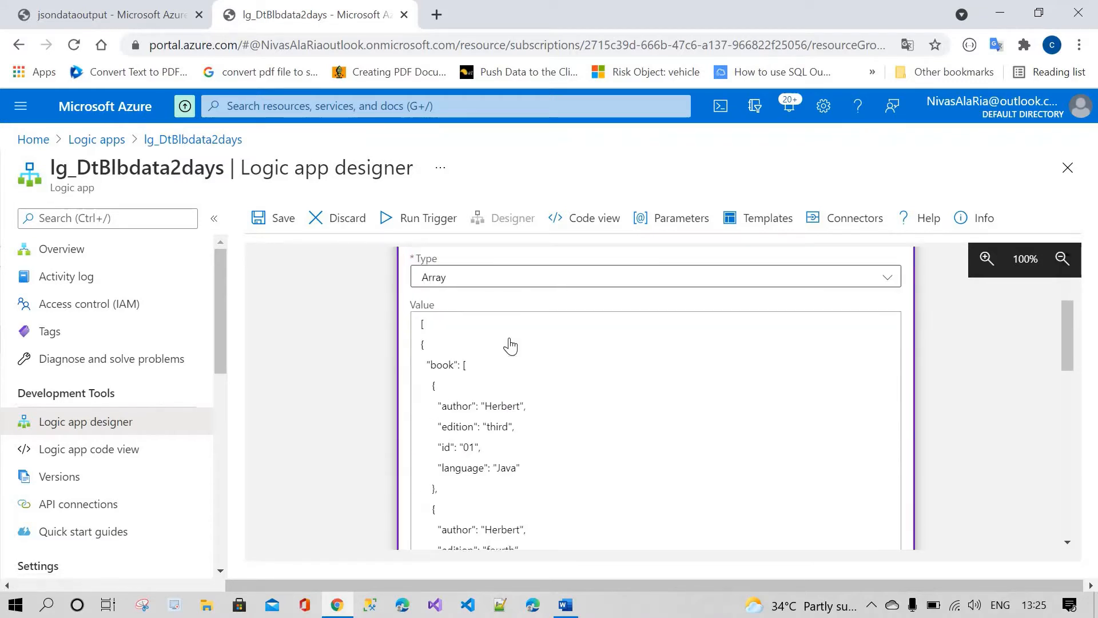
scroll(515, 371, "up", 3)
Generate the Parse JSON schema from the copied bracketed book payload as the sample, and review the whole schema
scroll(509, 400, "down", 6)
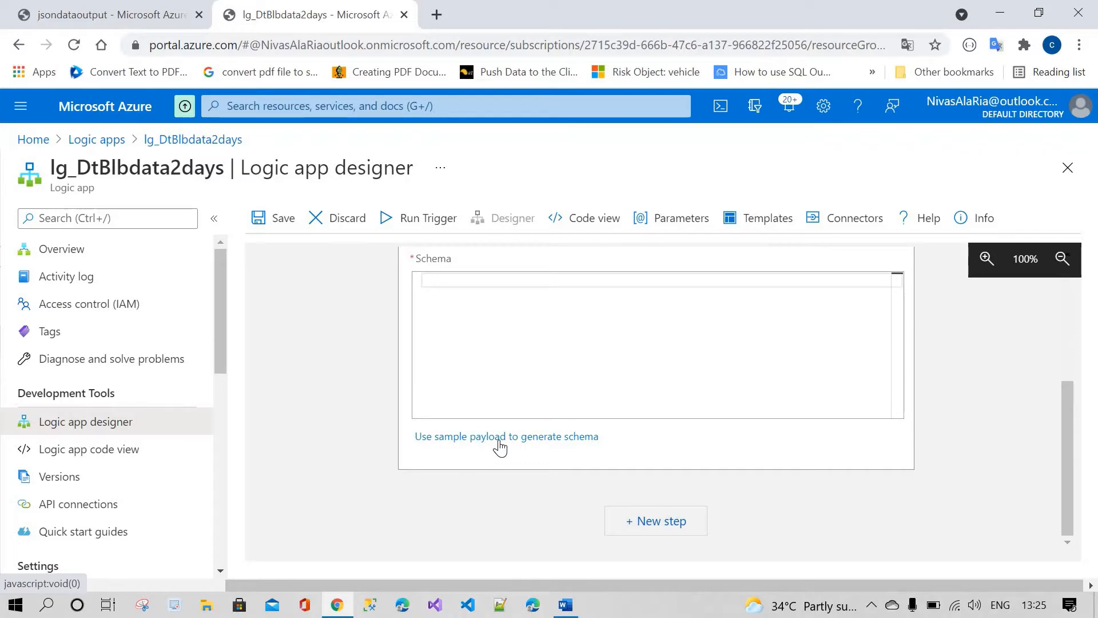
left_click(501, 437)
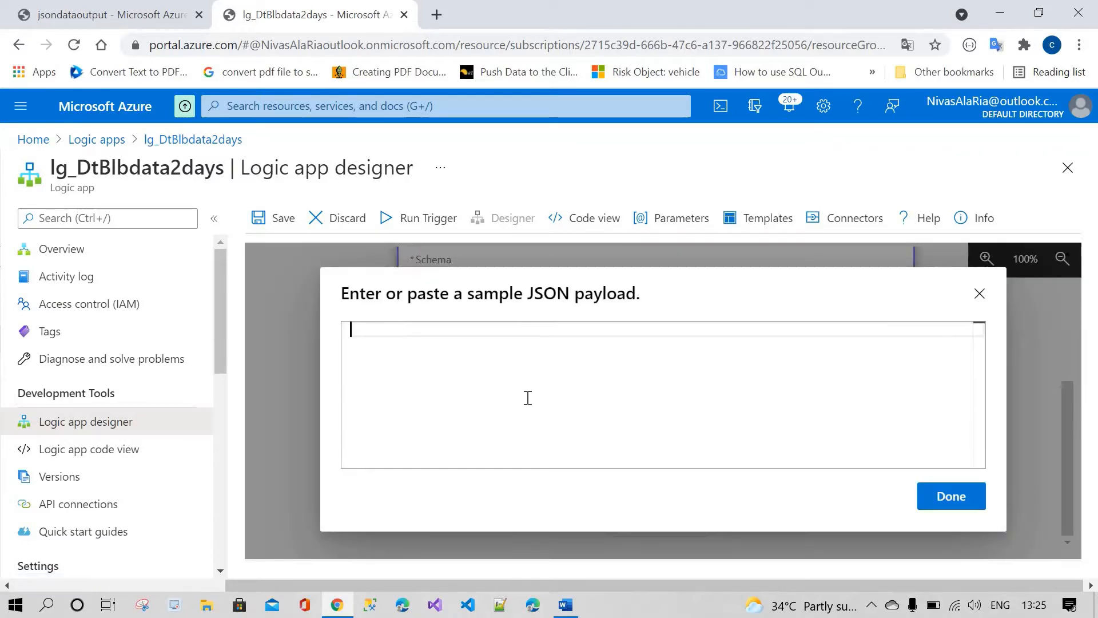
key("ctrl+v")
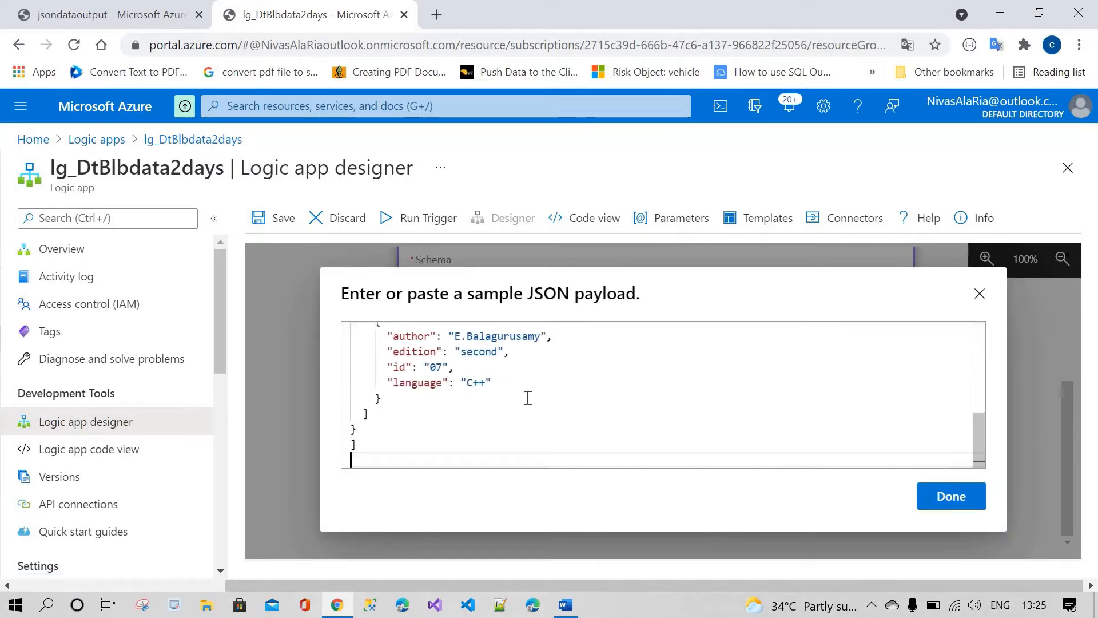
scroll(528, 398, "up", 10)
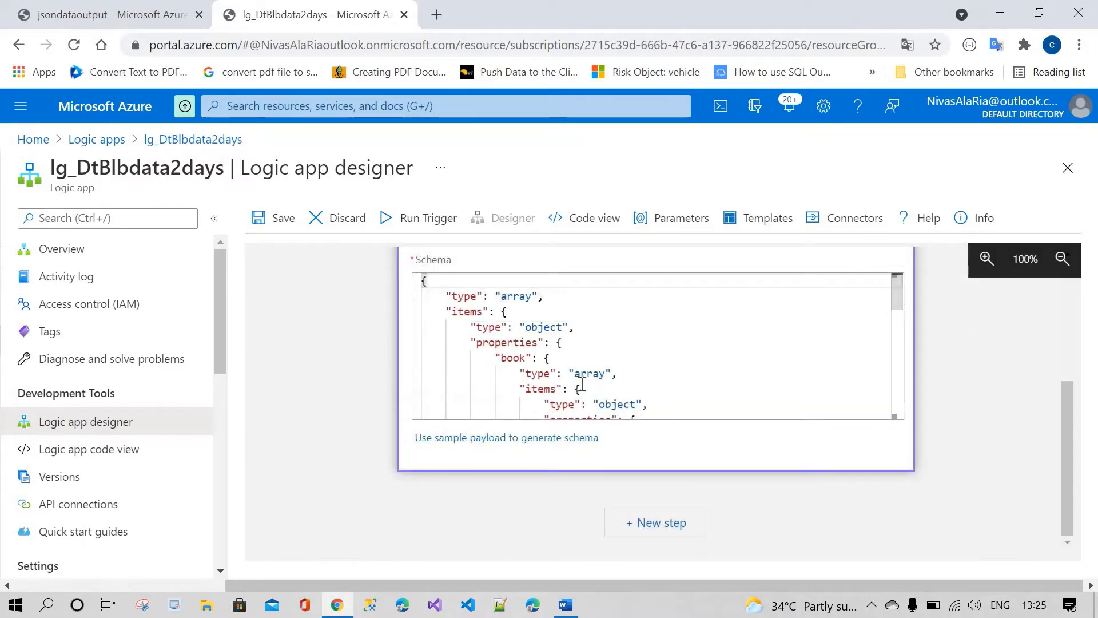
scroll(595, 381, "down", 3)
scroll(605, 377, "up", 3)
scroll(605, 376, "up", 2)
scroll(589, 430, "down", 10)
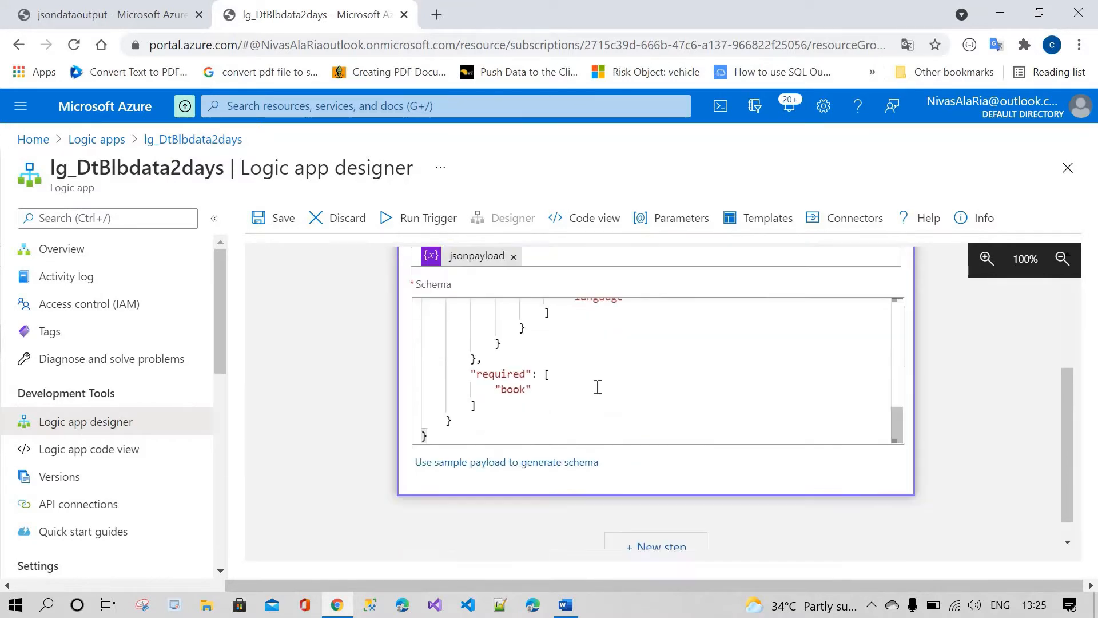
scroll(597, 387, "up", 3)
scroll(597, 388, "up", 5)
scroll(589, 400, "down", 10)
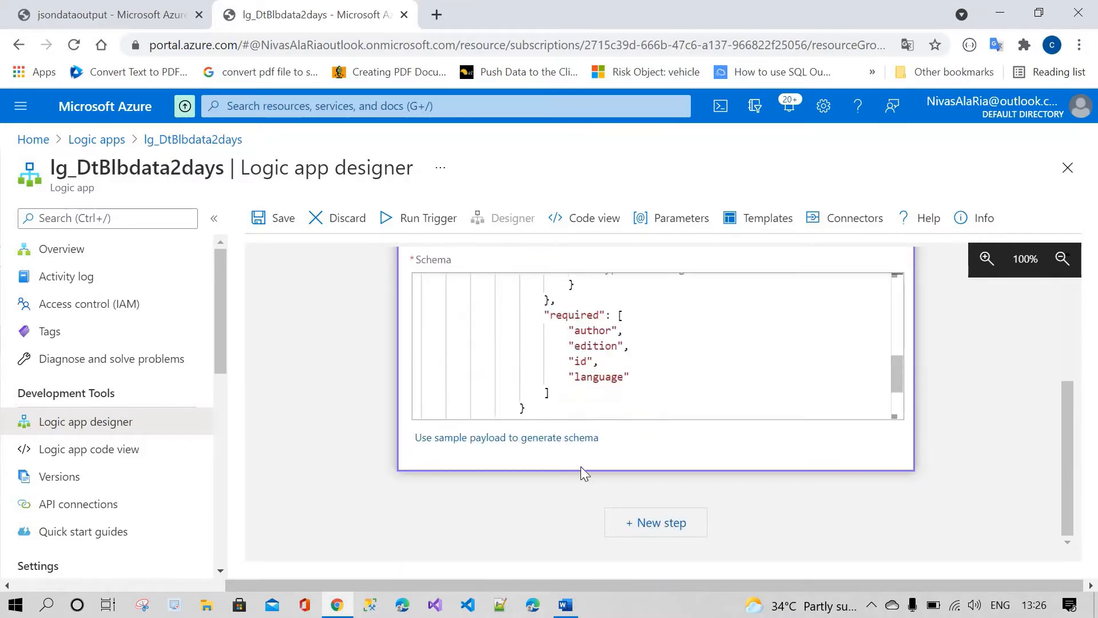
Add a For each control after the Parse JSON action and activate its field for an output from previous steps
left_click(656, 522)
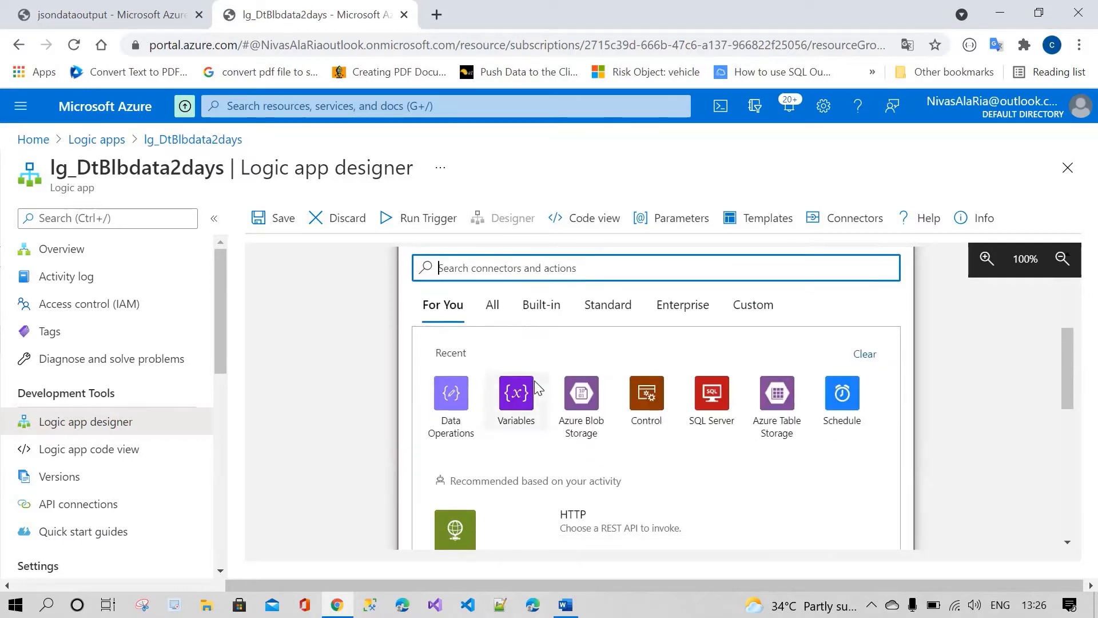
type("for")
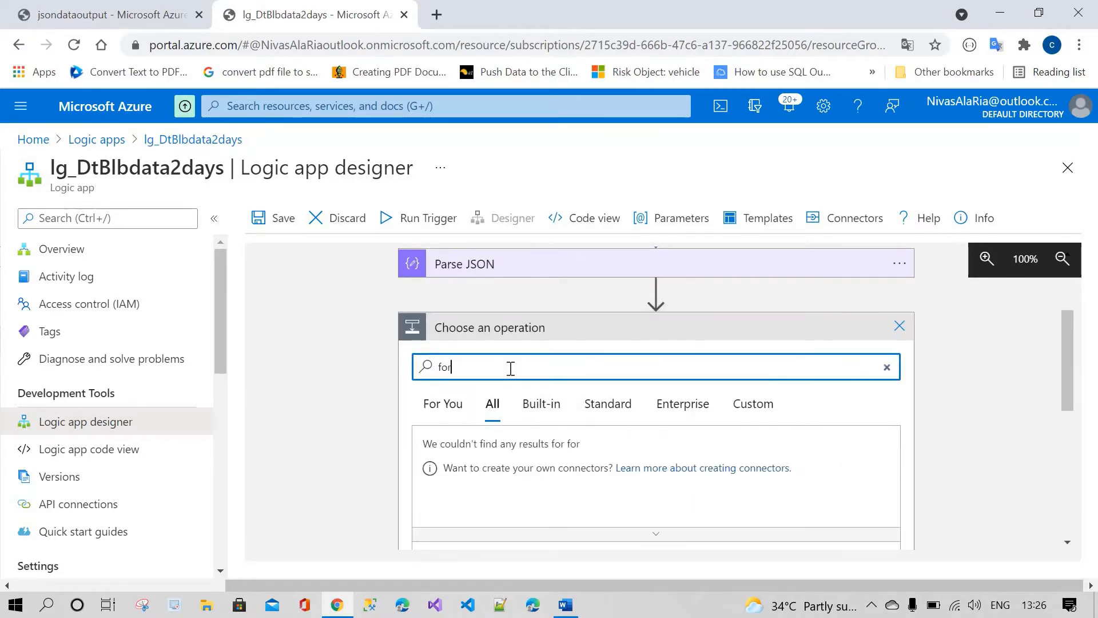
type(" each")
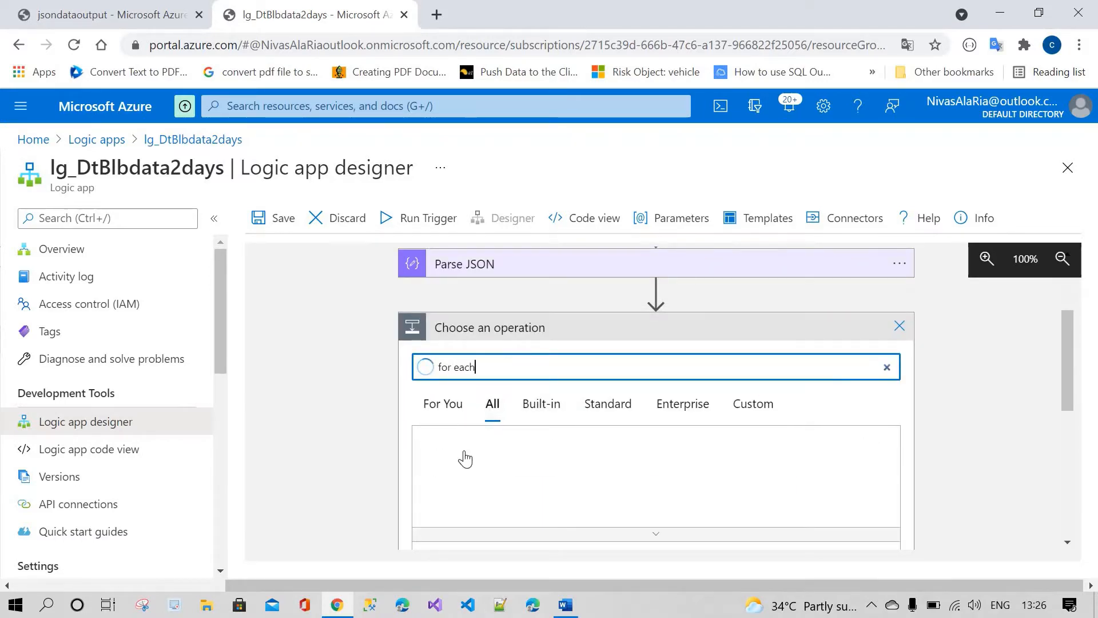
scroll(485, 448, "down", 1)
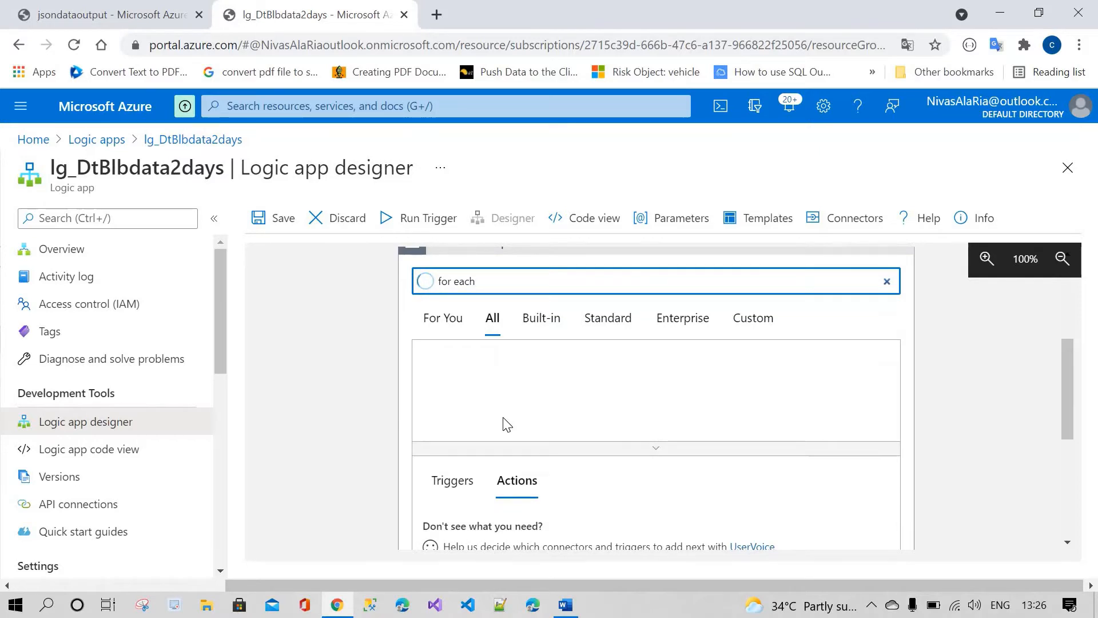
left_click(451, 372)
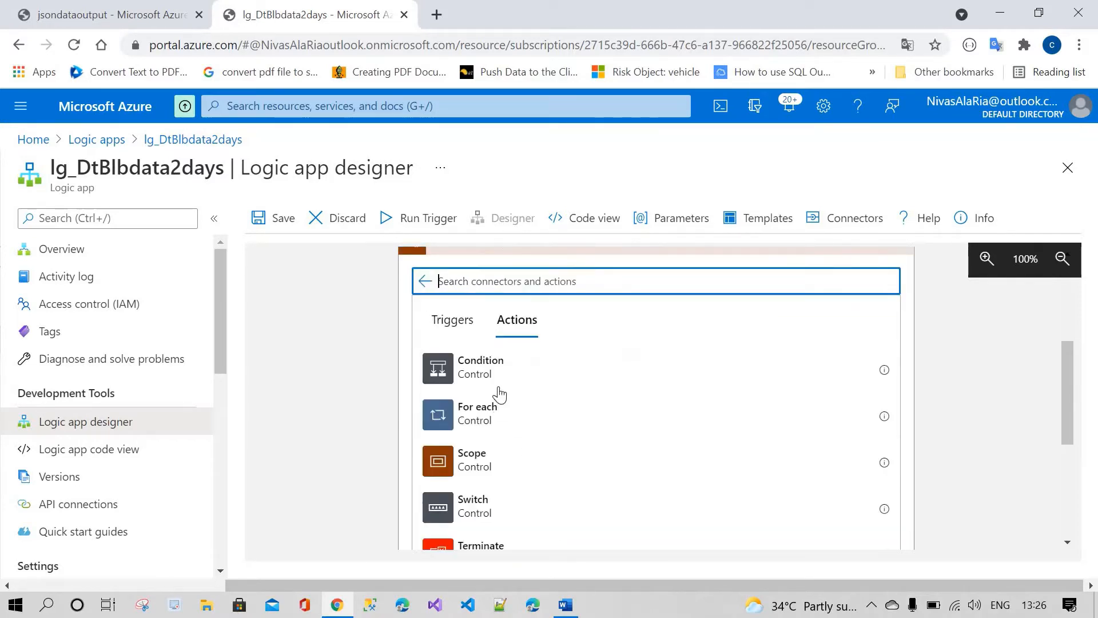
left_click(449, 413)
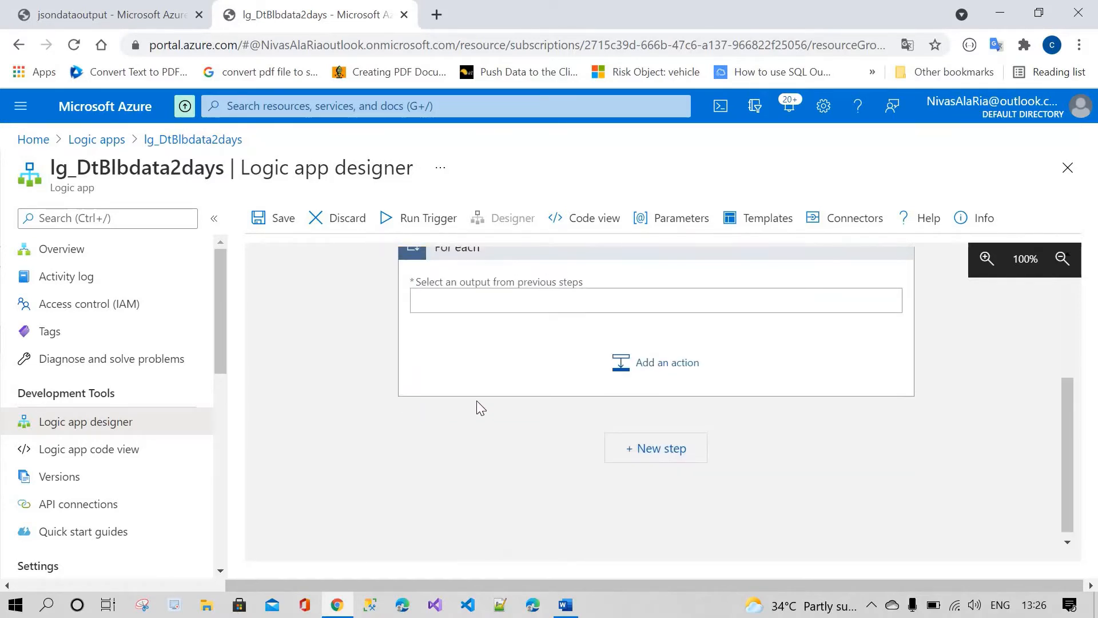
left_click(522, 382)
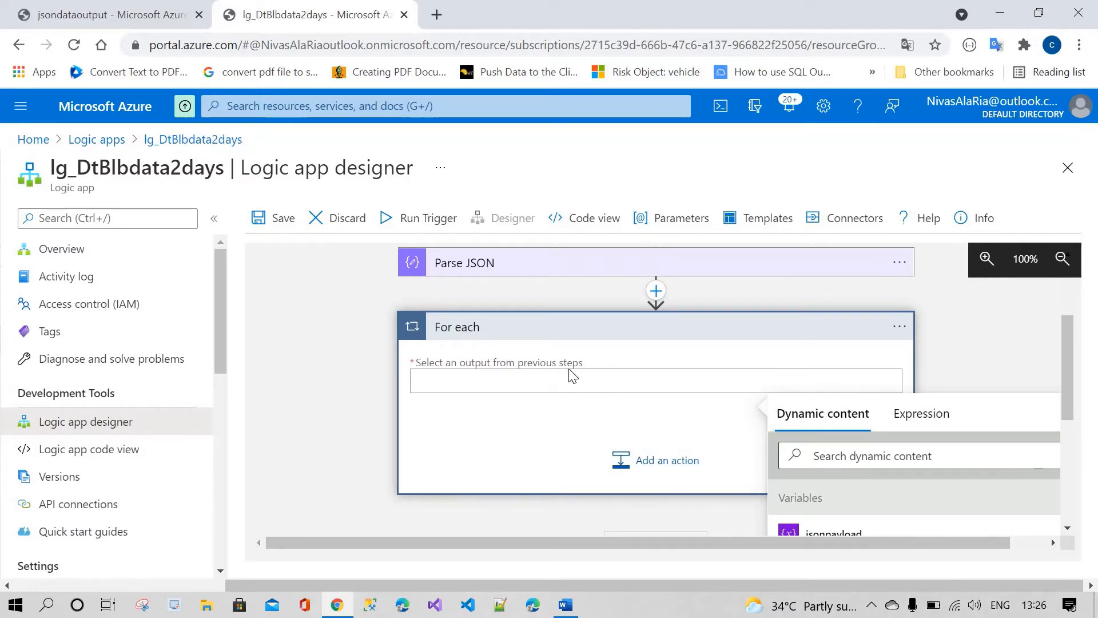
Switch to the Word document, locate the book array name in the JSON payload, and return to the logic app designer
left_click(566, 606)
left_click(318, 219)
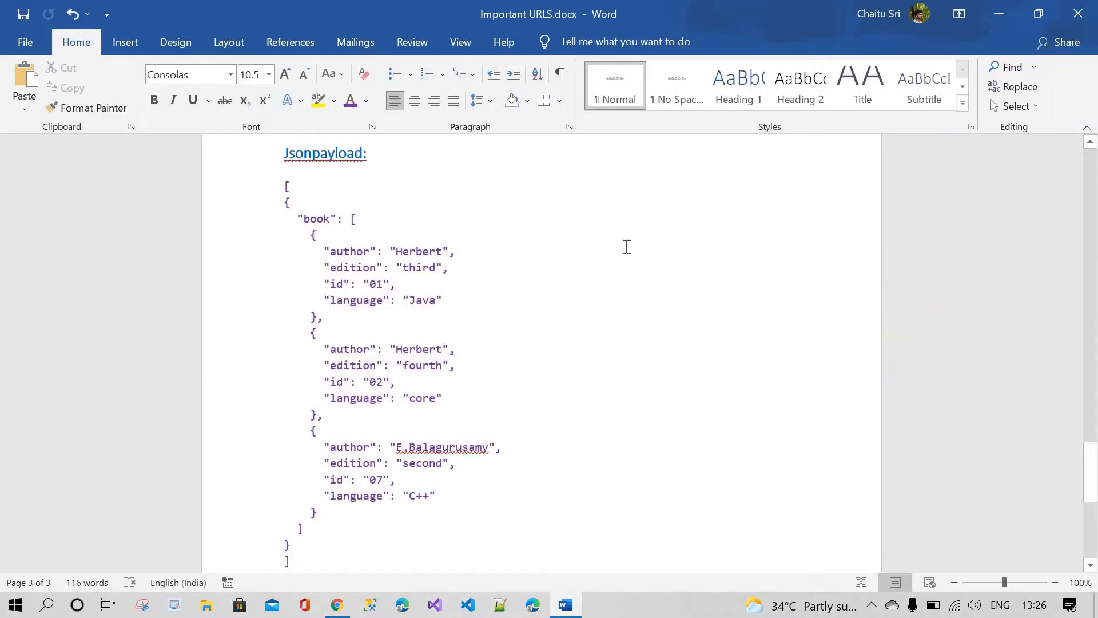
double_click(317, 219)
left_click(627, 246)
key("ctrl+z")
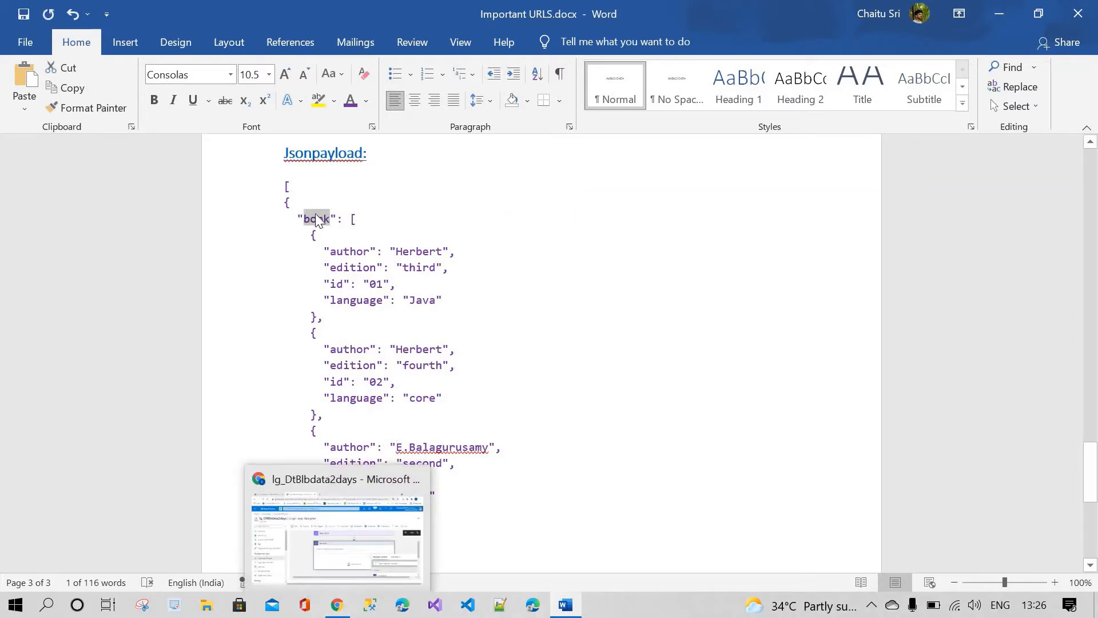
key("alt+Tab")
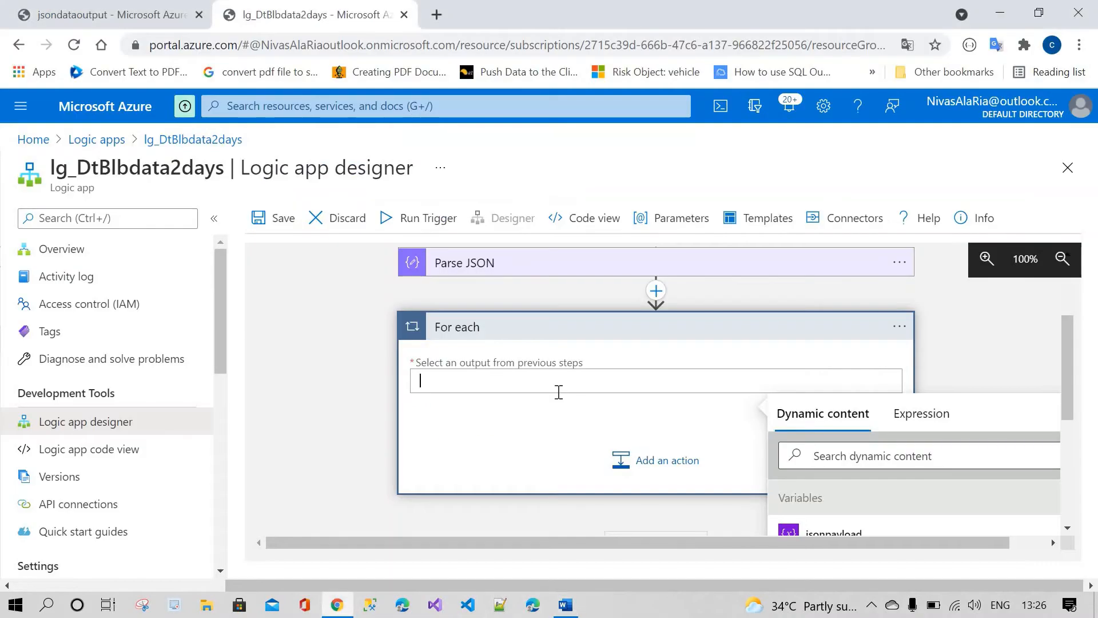
Select the book output of Parse JSON as the array for the For each loop to iterate over
scroll(824, 452, "down", 3)
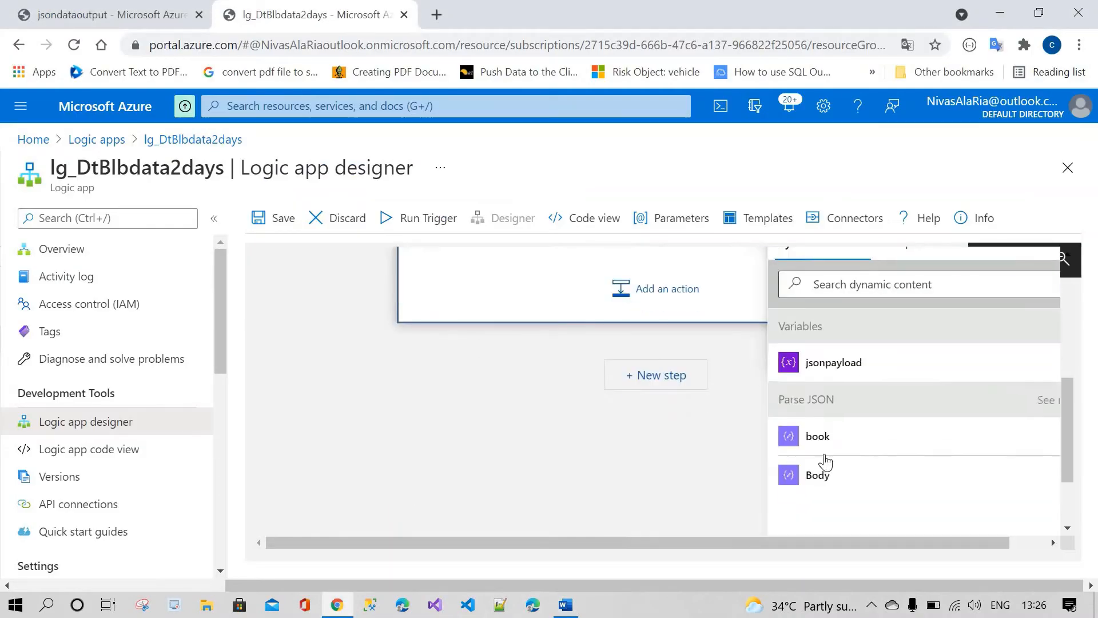
scroll(530, 372, "up", 3)
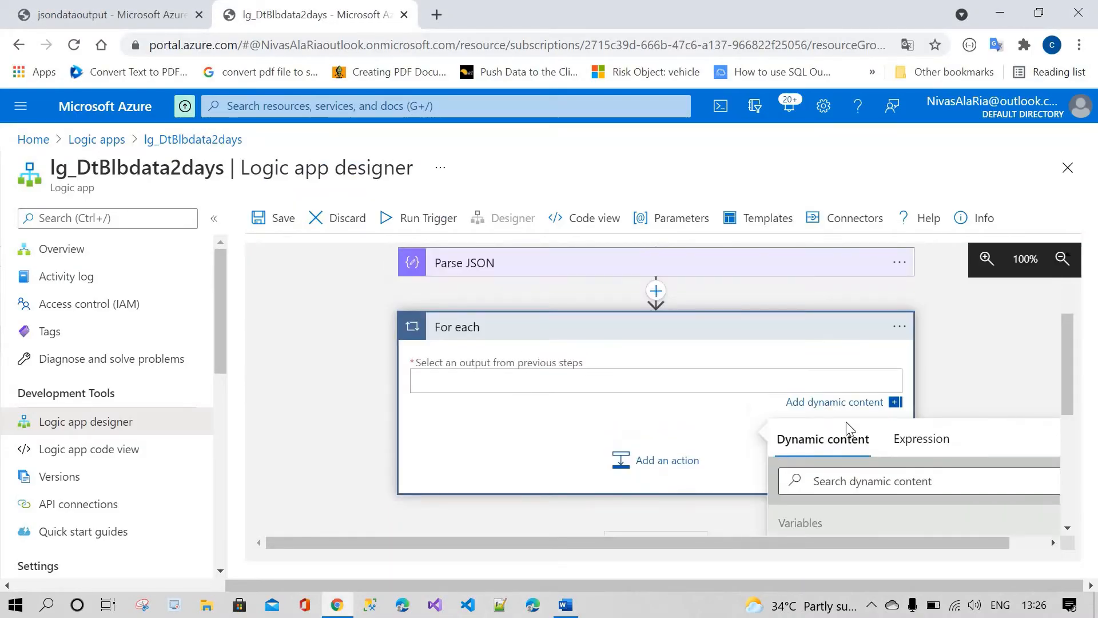
scroll(841, 412, "down", 3)
left_click(829, 387)
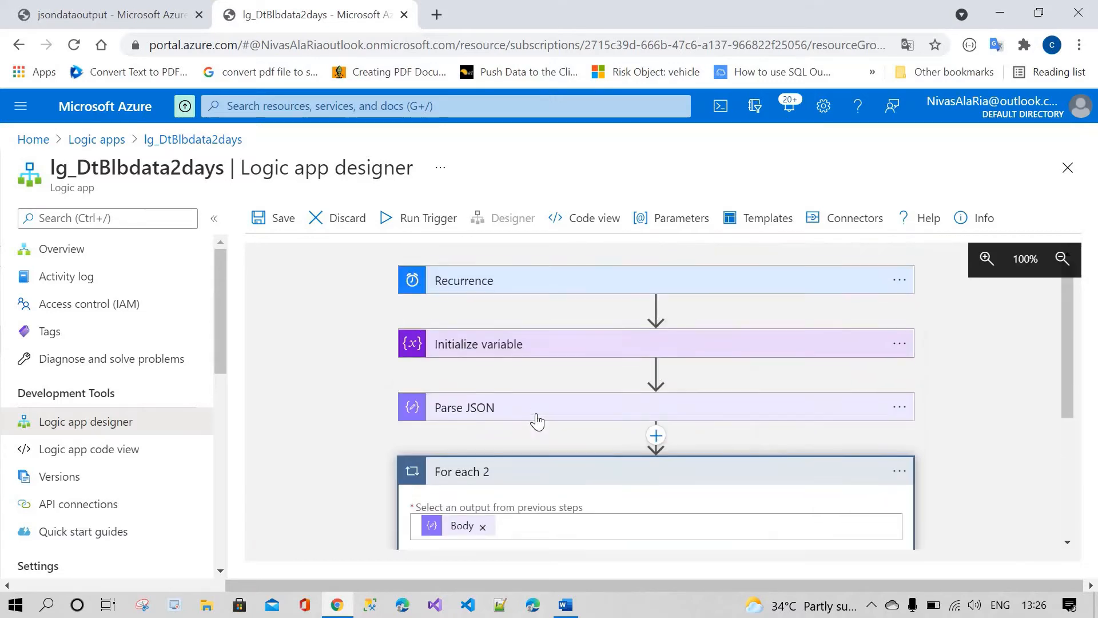
scroll(539, 415, "down", 3)
scroll(539, 412, "up", 1)
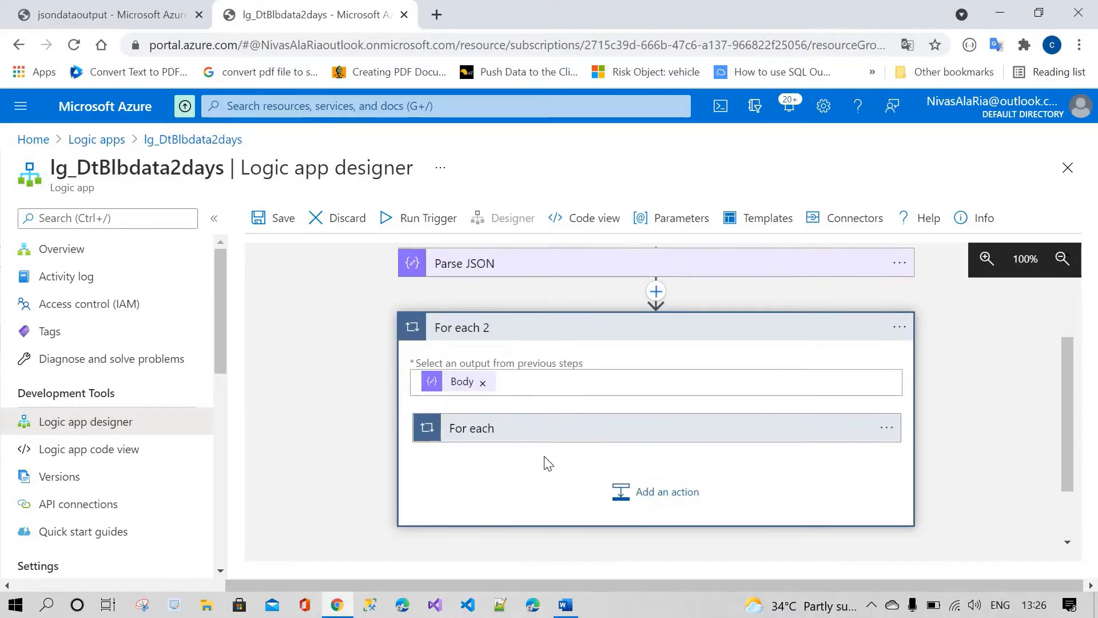
Expand the inner For each loop and remove the extra jsonpayload token, keeping only book as its input
left_click(527, 433)
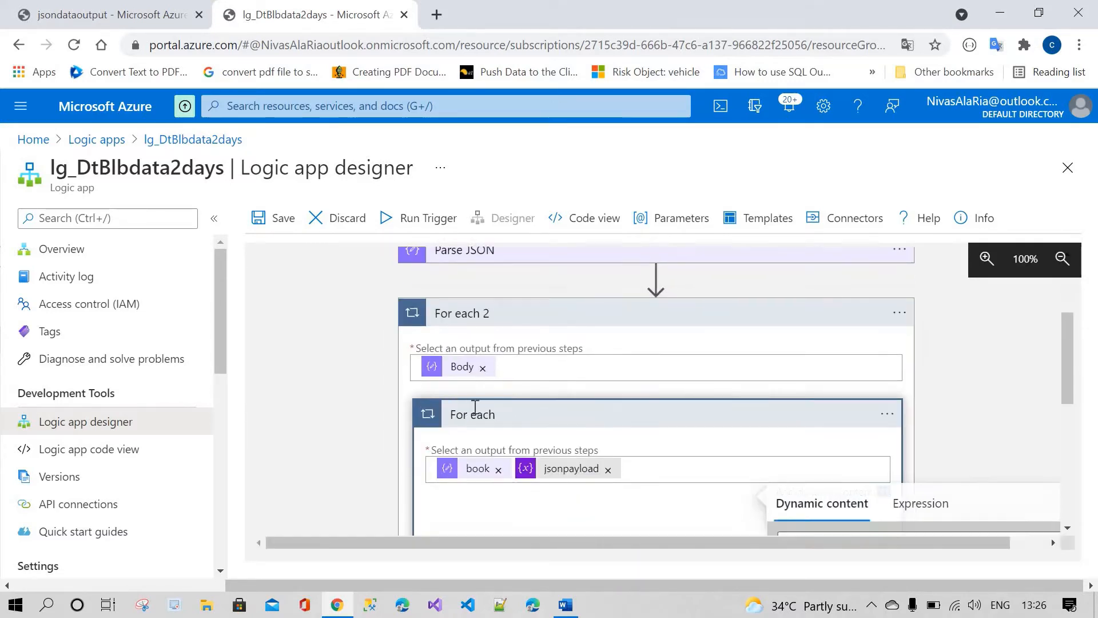
key("BackSpace")
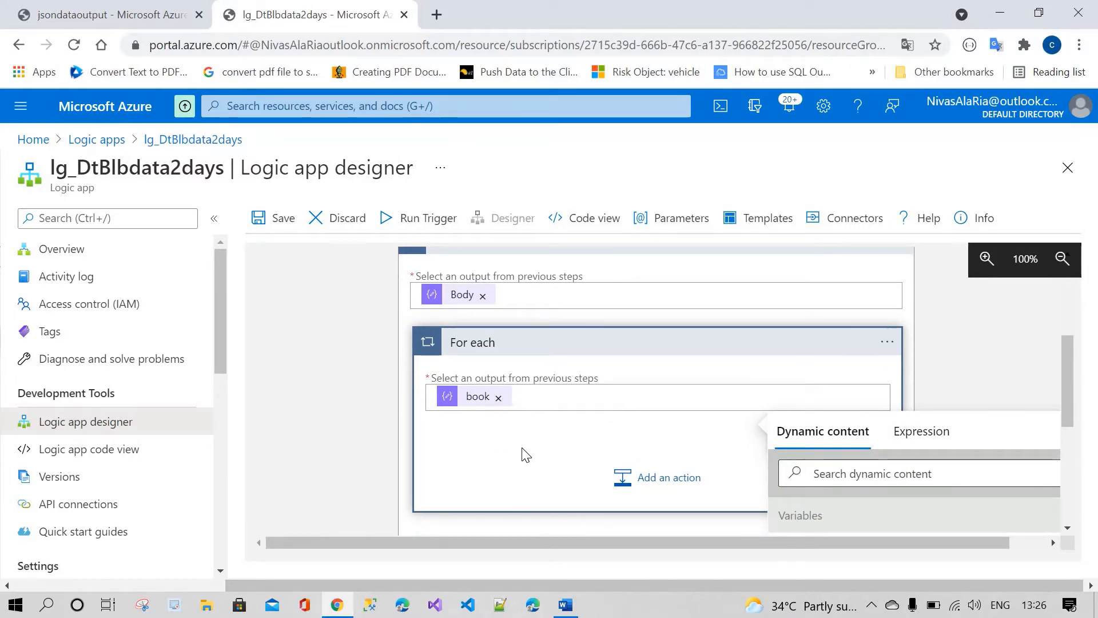
scroll(522, 455, "up", 1)
scroll(524, 452, "down", 1)
scroll(524, 413, "down", 1)
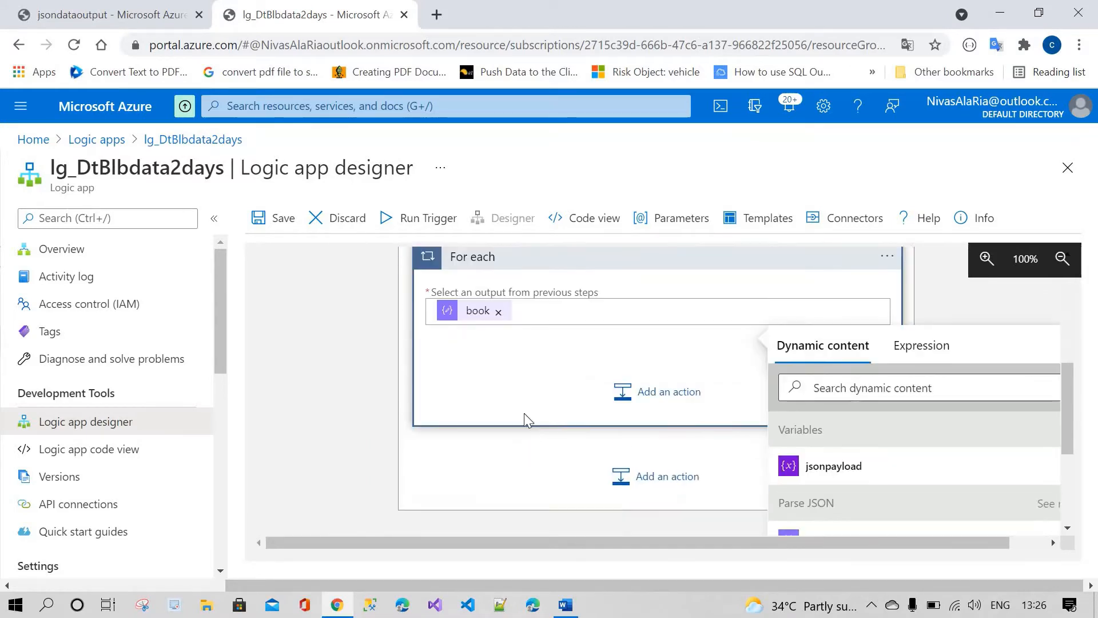
scroll(503, 414, "up", 1)
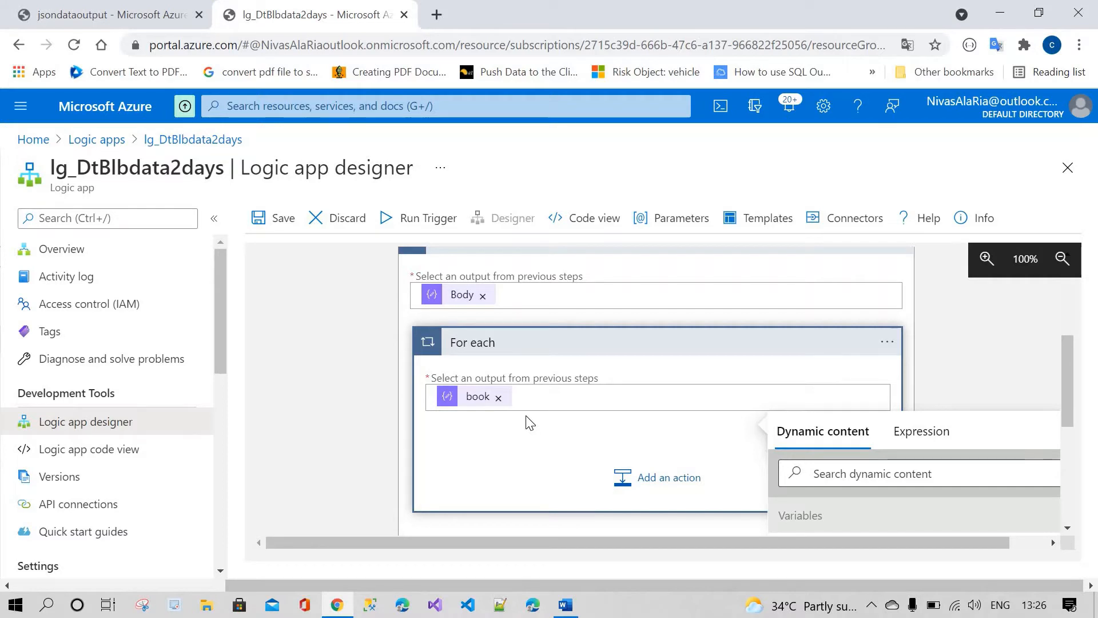
Add a Condition control inside the inner For each loop and activate its first value field
left_click(663, 472)
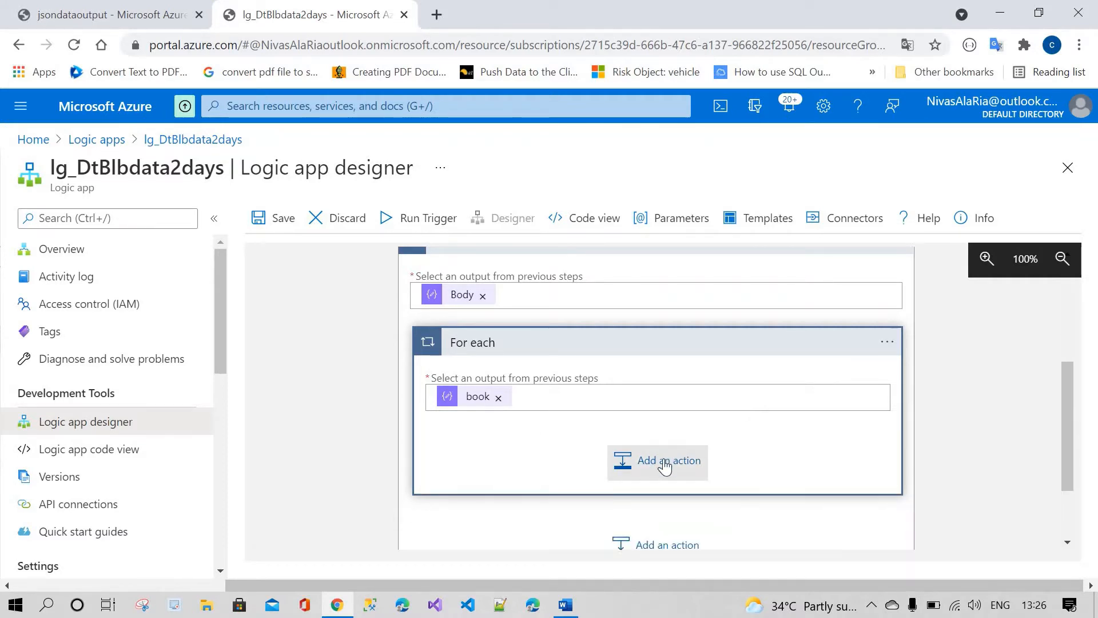
scroll(664, 466, "down", 2)
scroll(658, 401, "up", 2)
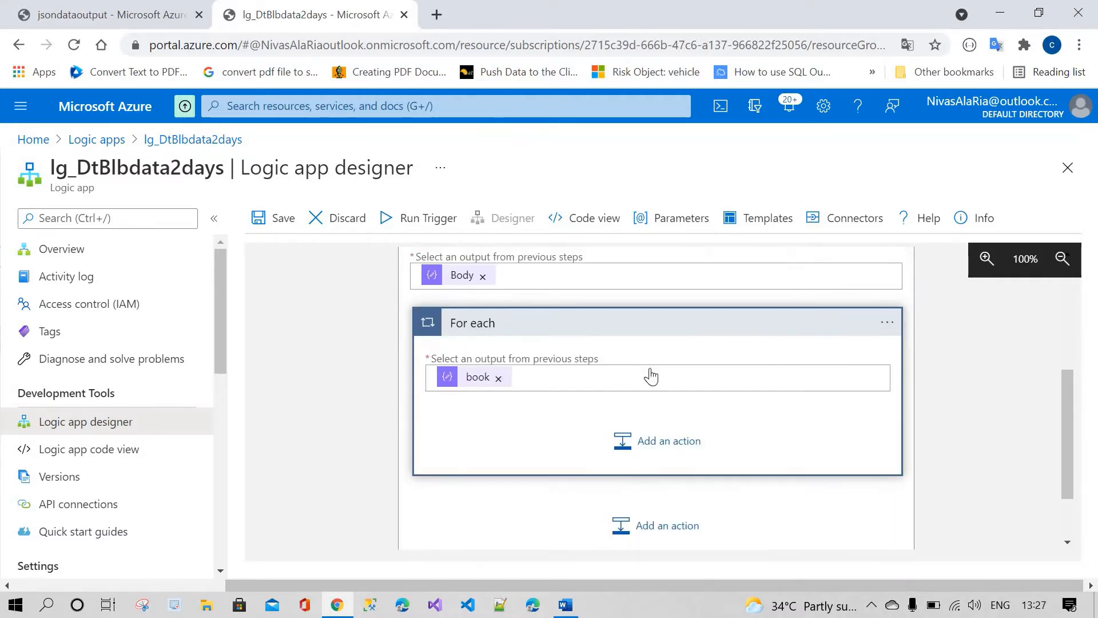
scroll(651, 376, "down", 2)
left_click(645, 366)
scroll(498, 356, "down", 2)
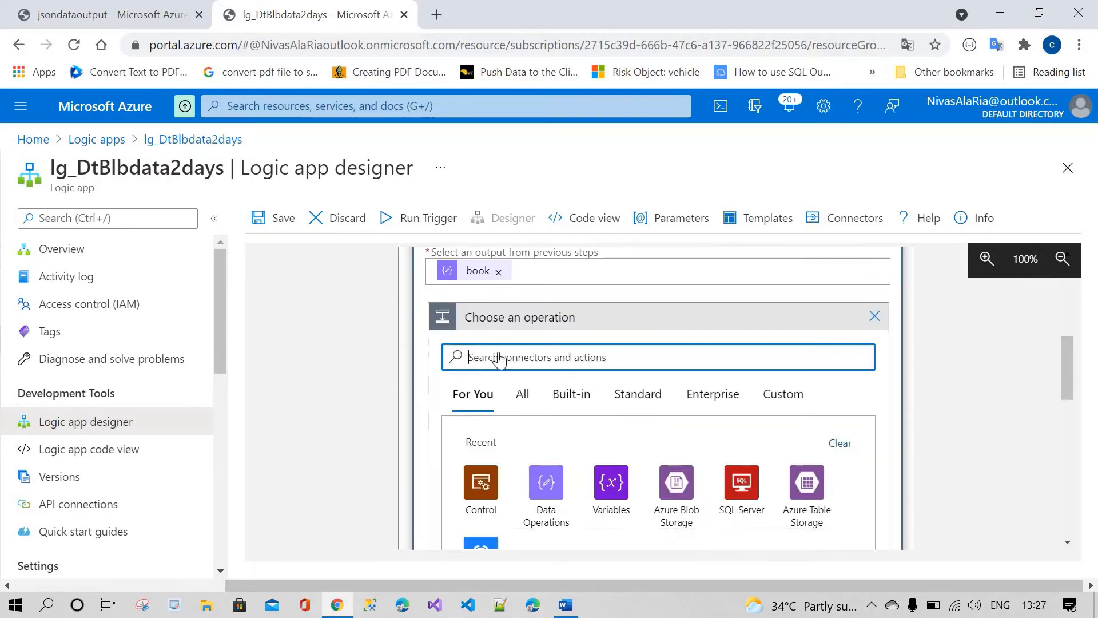
left_click(490, 338)
scroll(538, 338, "down", 1)
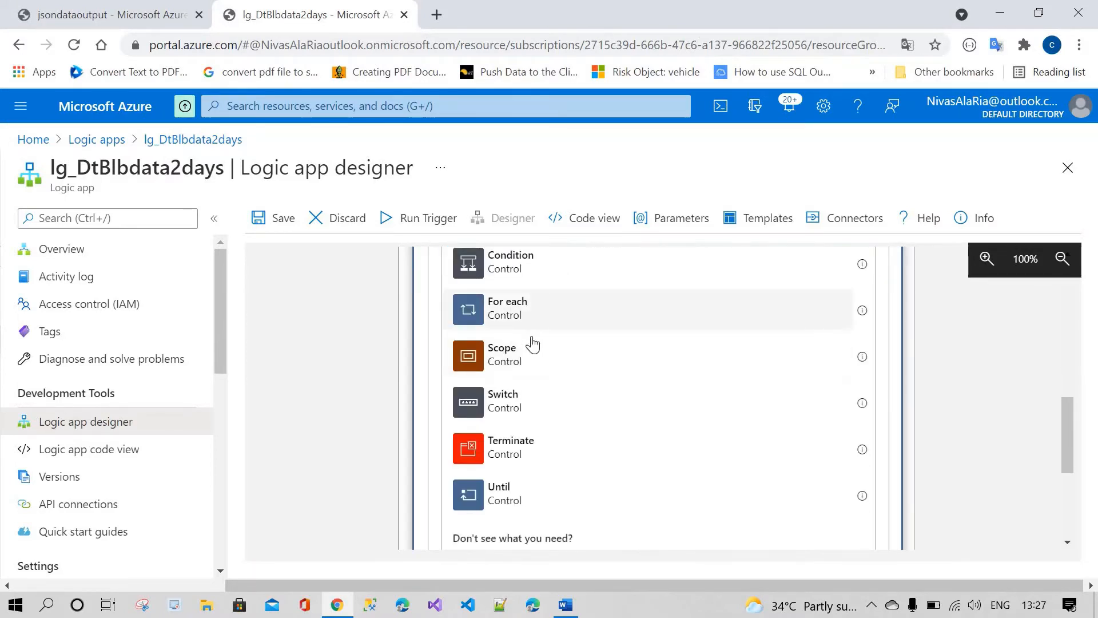
scroll(572, 354, "up", 2)
left_click(601, 363)
scroll(551, 384, "up", 1)
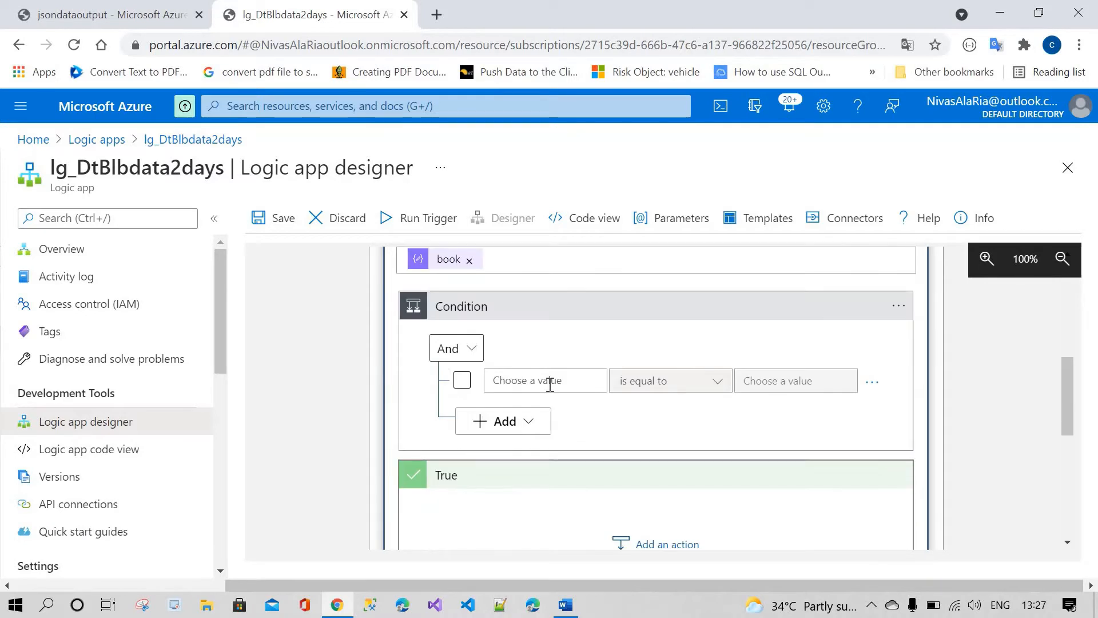
left_click(549, 381)
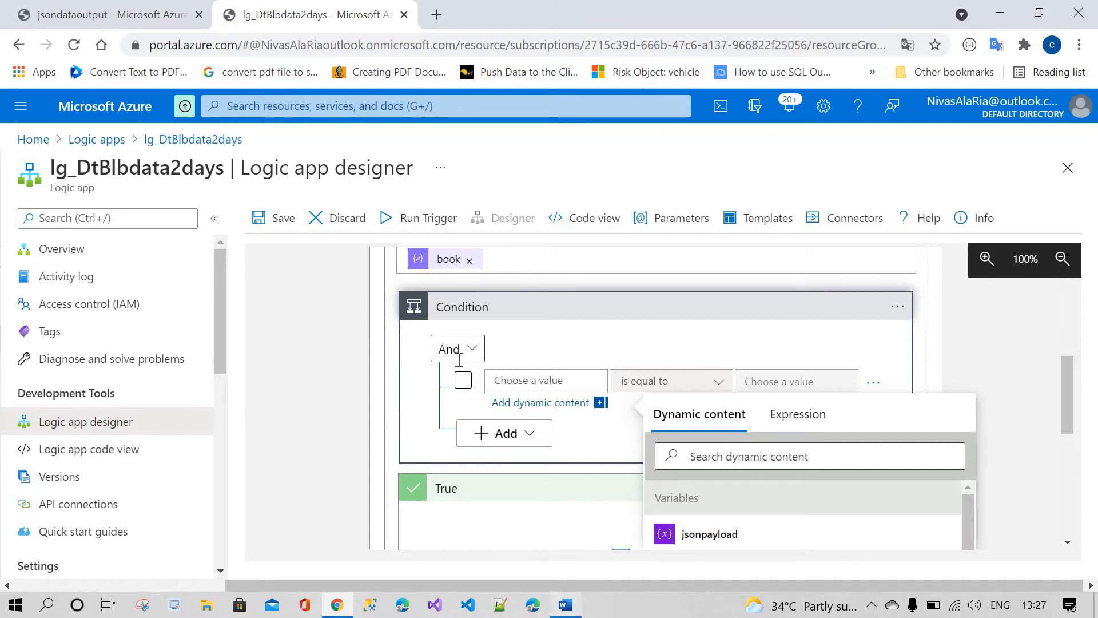
Switch to the Word document, examine the author key and the first two book entries in the payload, and return to the designer
left_click(565, 604)
left_click(442, 278)
double_click(422, 256)
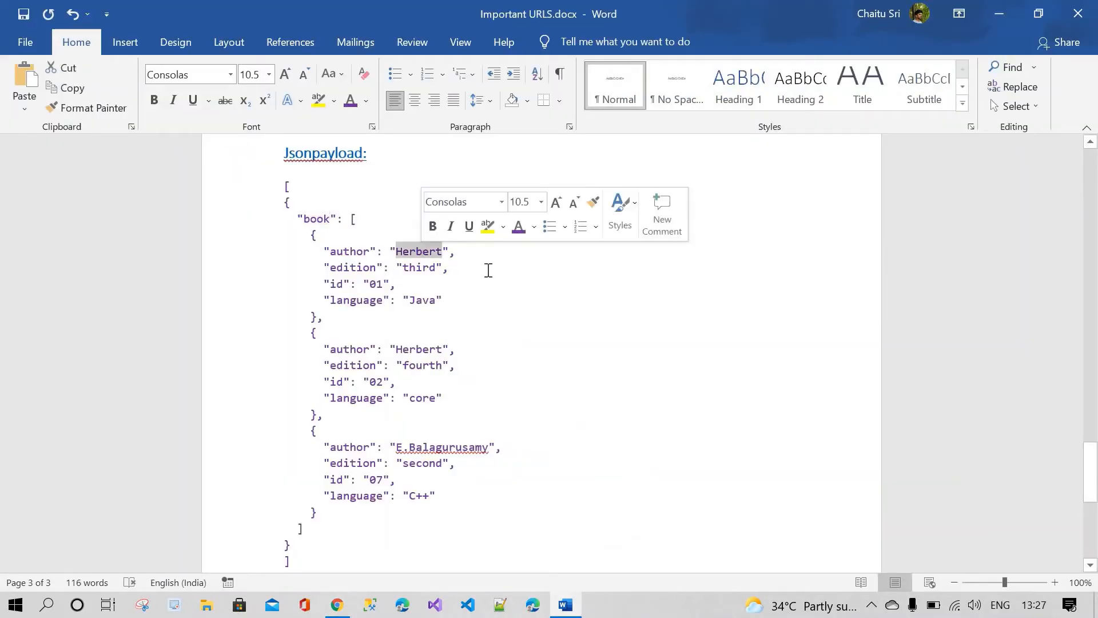
left_click(471, 266)
left_click_drag(284, 251, 403, 381)
left_click(351, 363)
left_click_drag(475, 399, 475, 399)
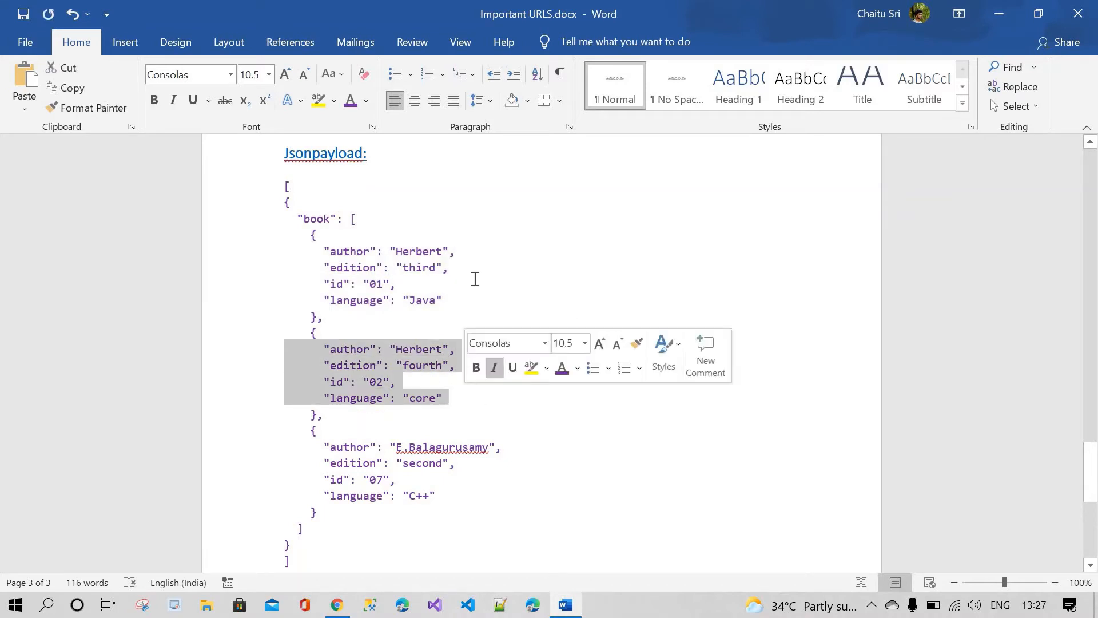
key("Left")
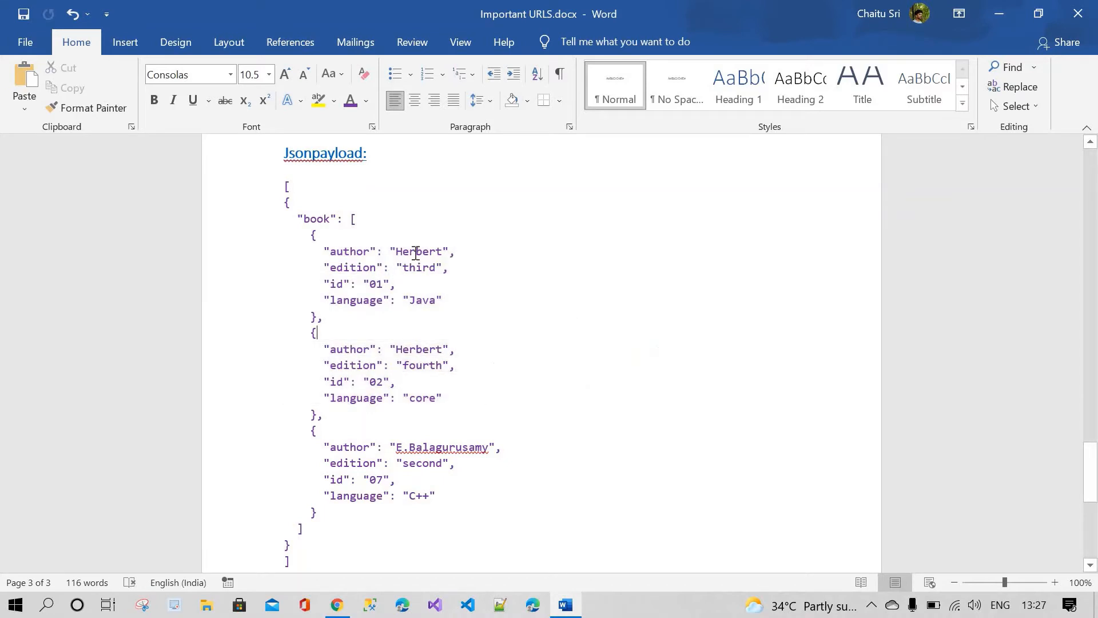
double_click(351, 252)
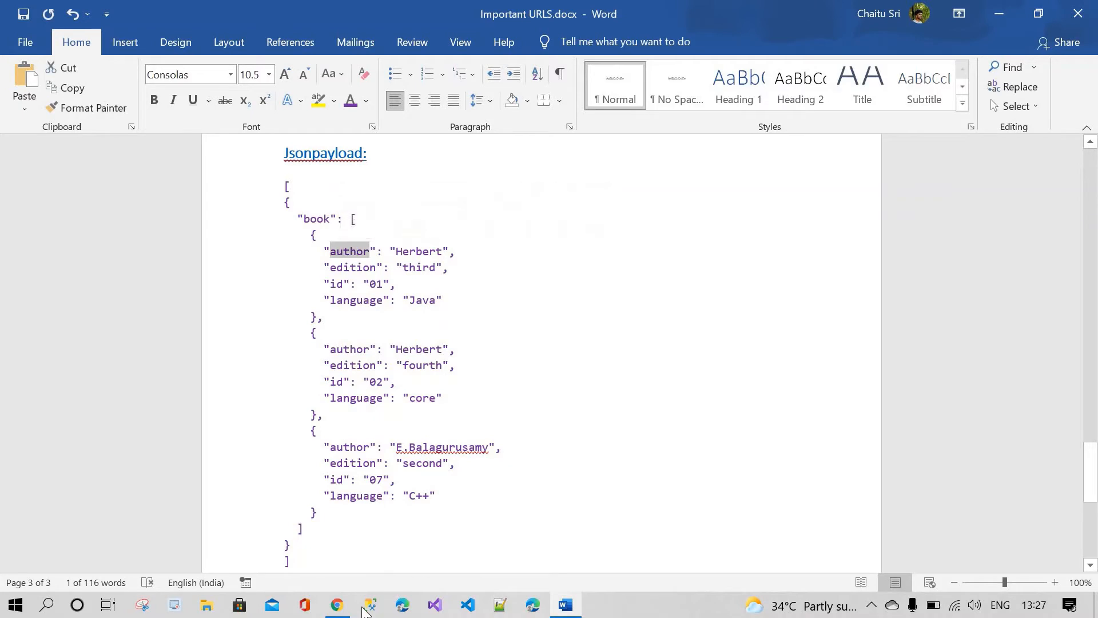
left_click(337, 604)
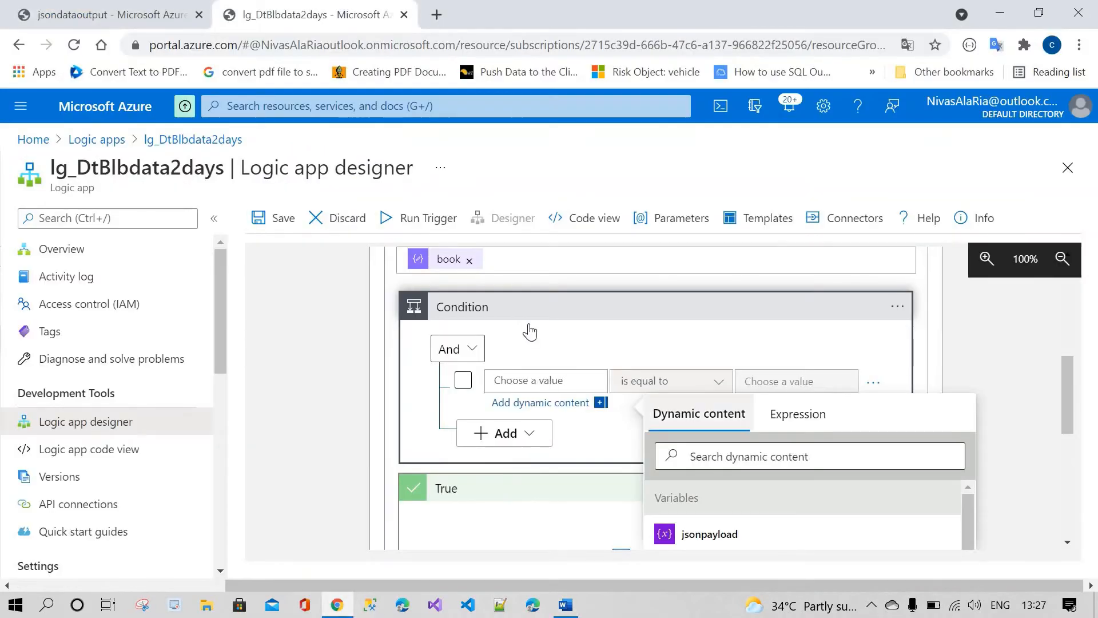
Set the condition's first value to the Parse JSON author output and its operator to contains
scroll(792, 458, "down", 2)
scroll(736, 465, "down", 3)
scroll(715, 466, "up", 2)
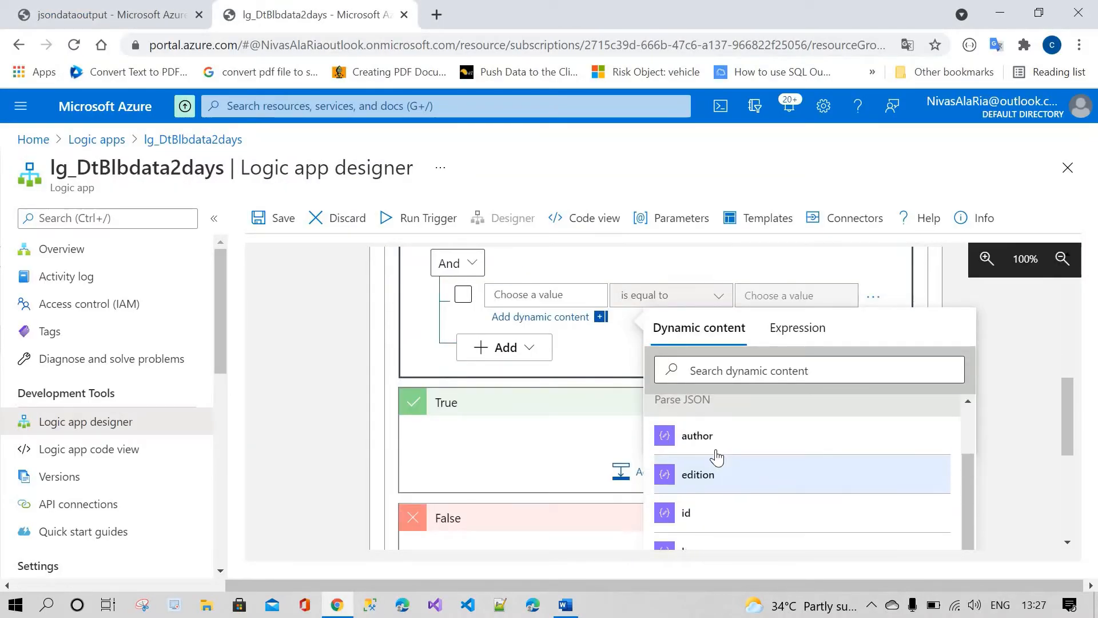
left_click(672, 439)
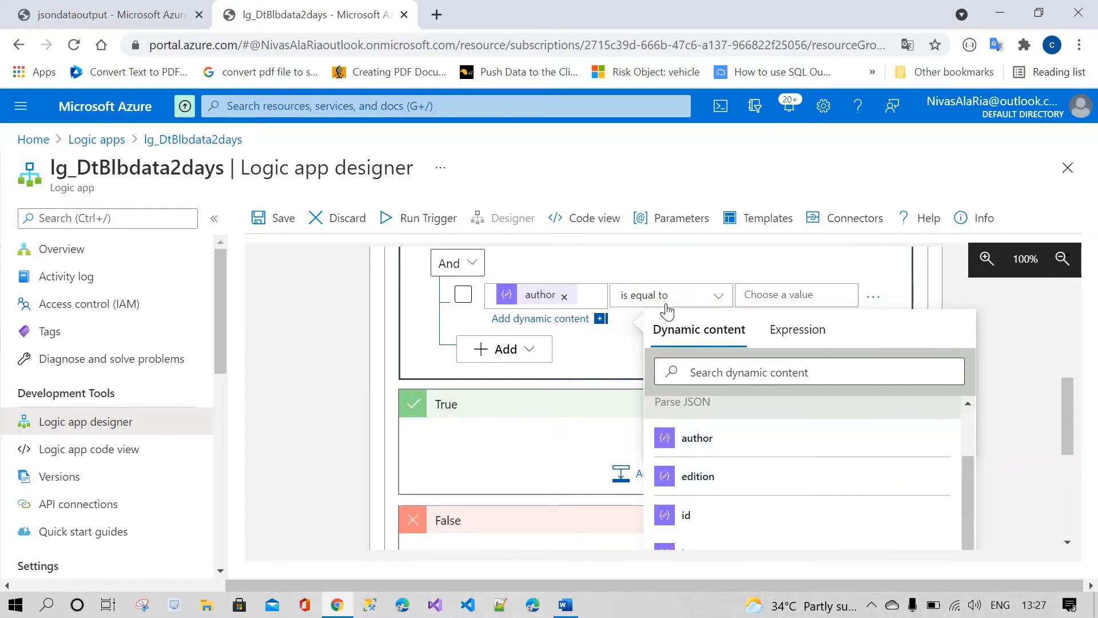
left_click(718, 295)
left_click(781, 264)
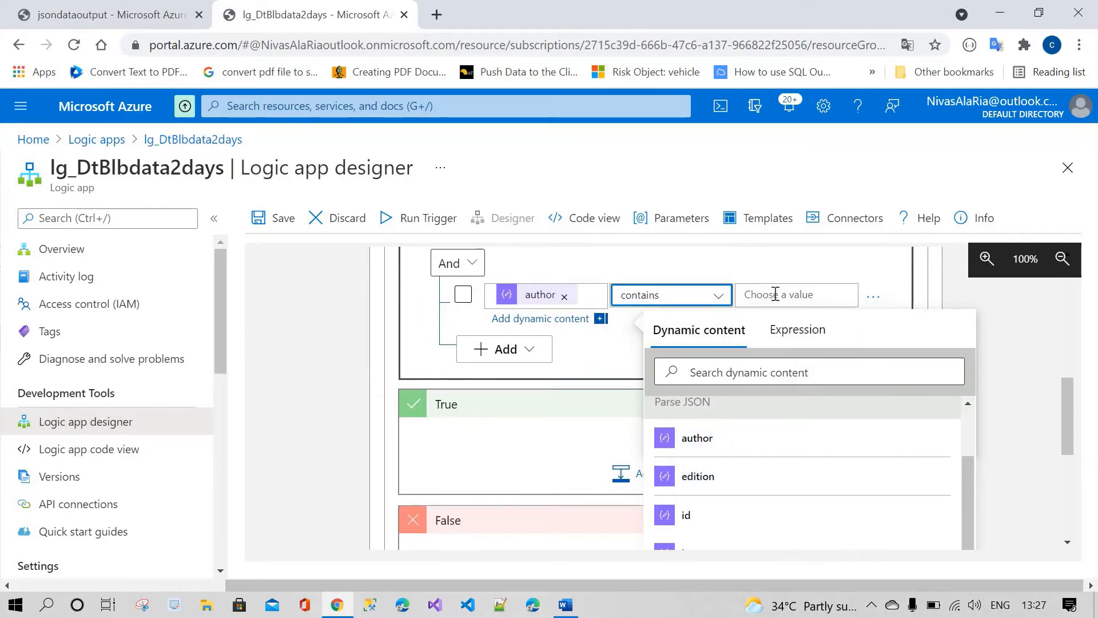
Copy the first book's author value from the Word payload and paste it as the condition's comparison value
left_click(775, 294)
scroll(840, 449, "down", 2)
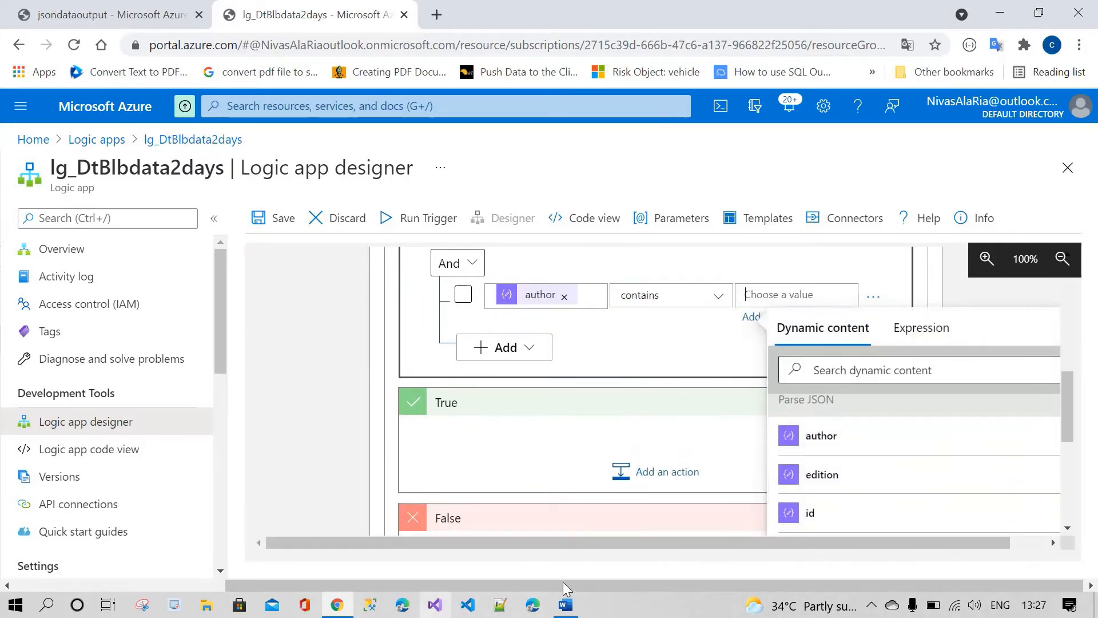
left_click(565, 605)
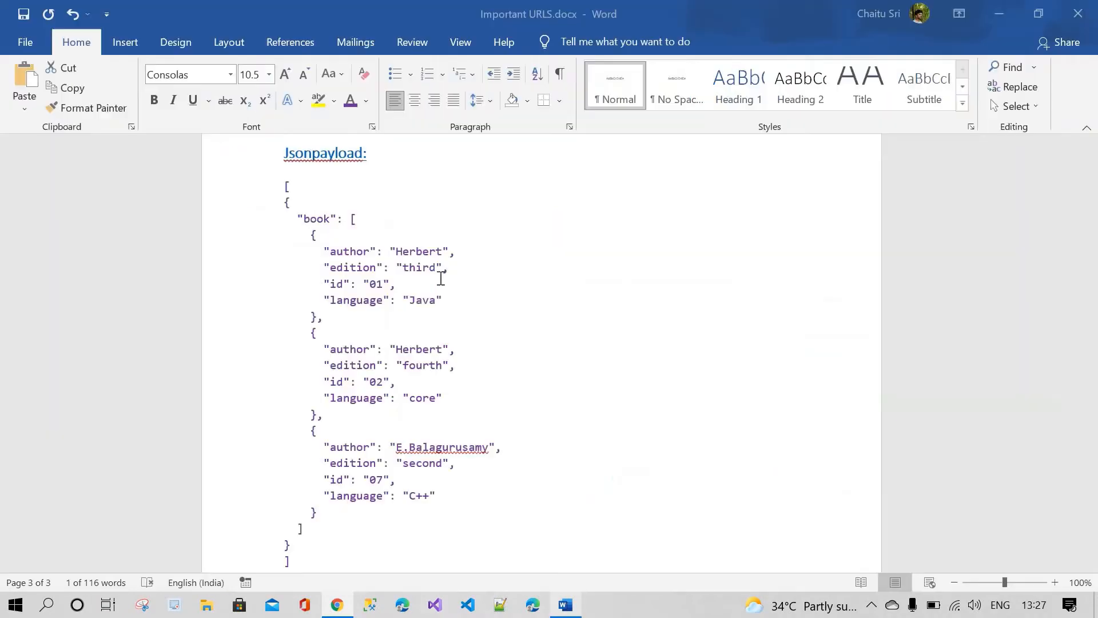
double_click(426, 251)
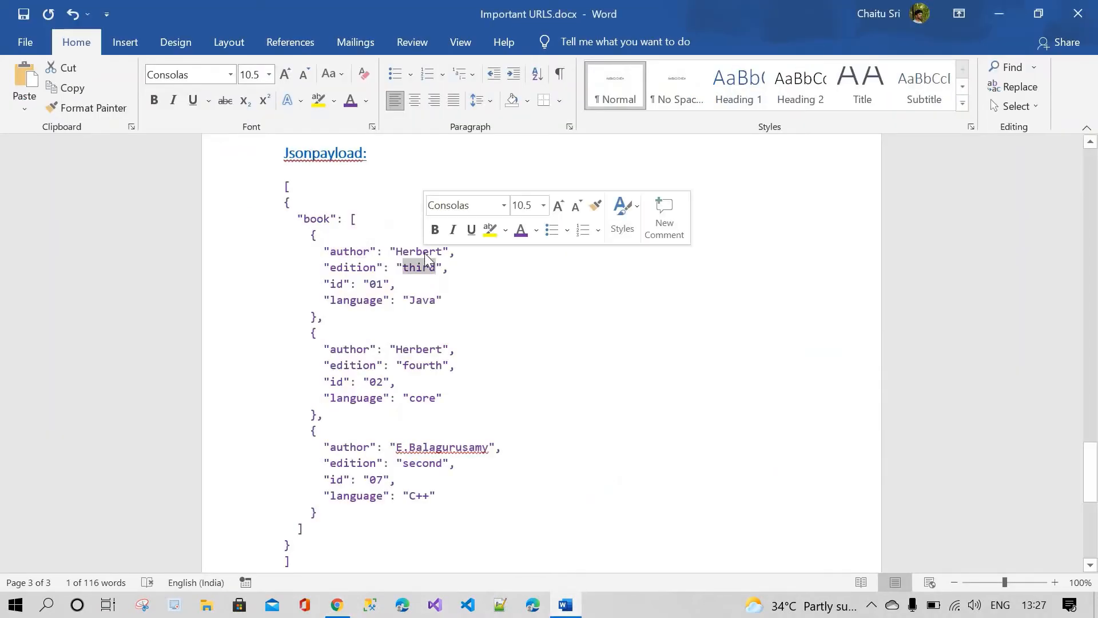
key("ctrl+c")
left_click(338, 604)
key("ctrl+v")
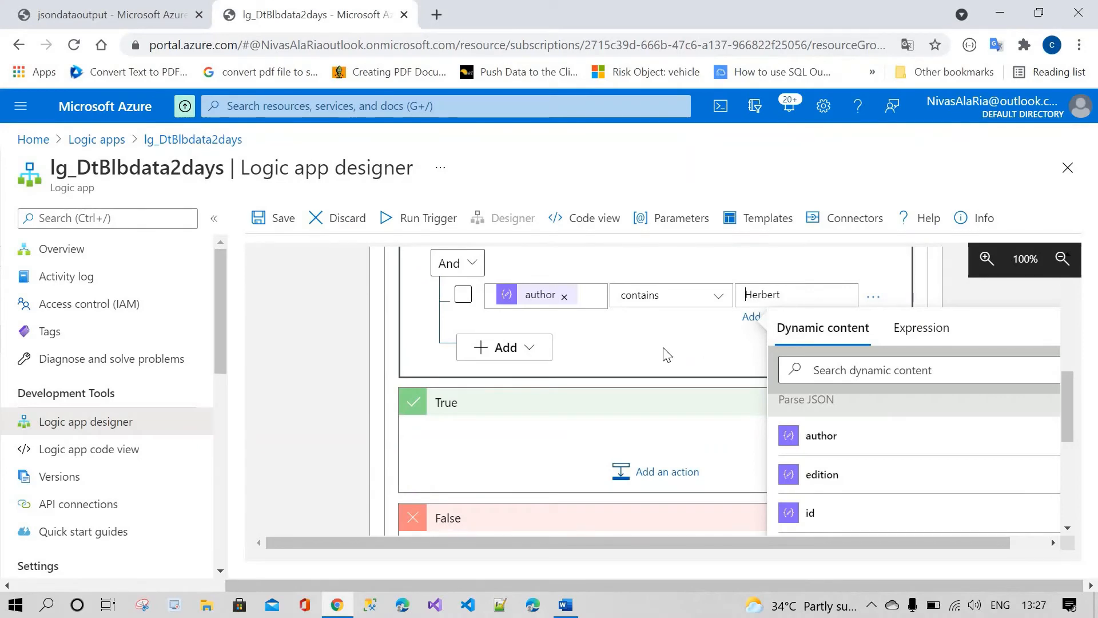
left_click(667, 351)
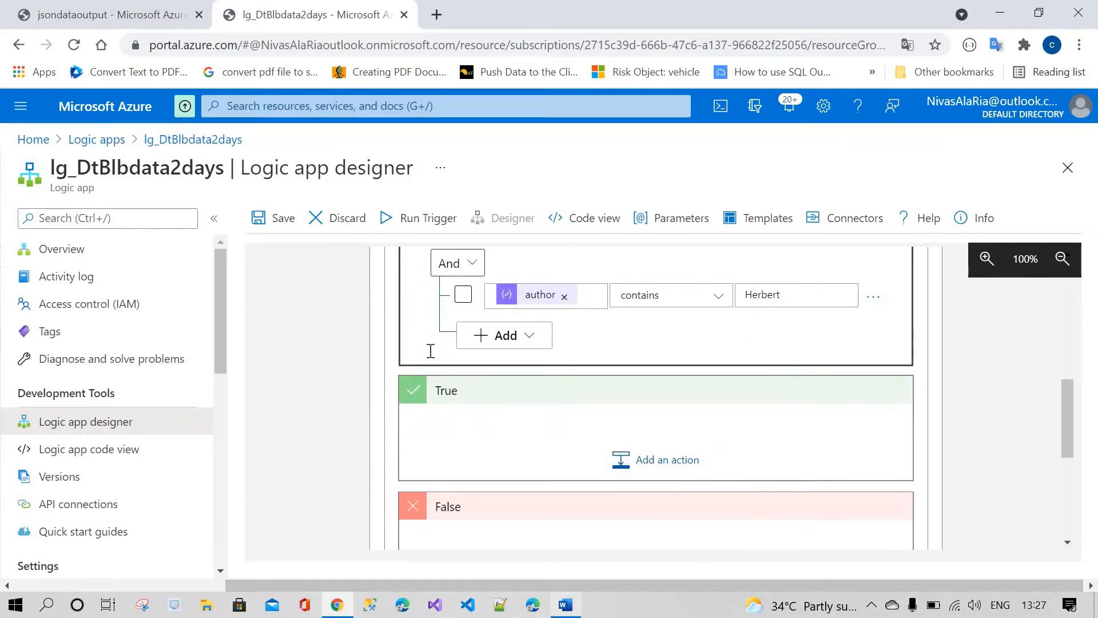
Switch to the Word document, compare the author values of the first two books, and return to the designer
key("alt+Tab")
double_click(419, 252)
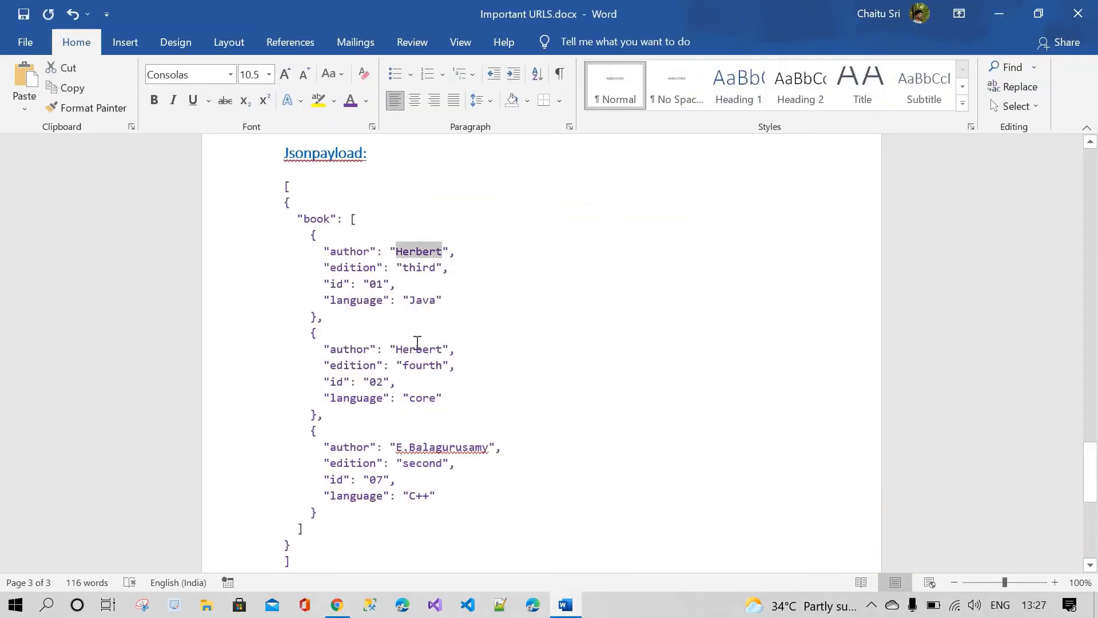
left_click(416, 347)
double_click(417, 348)
double_click(421, 252)
left_click(452, 415)
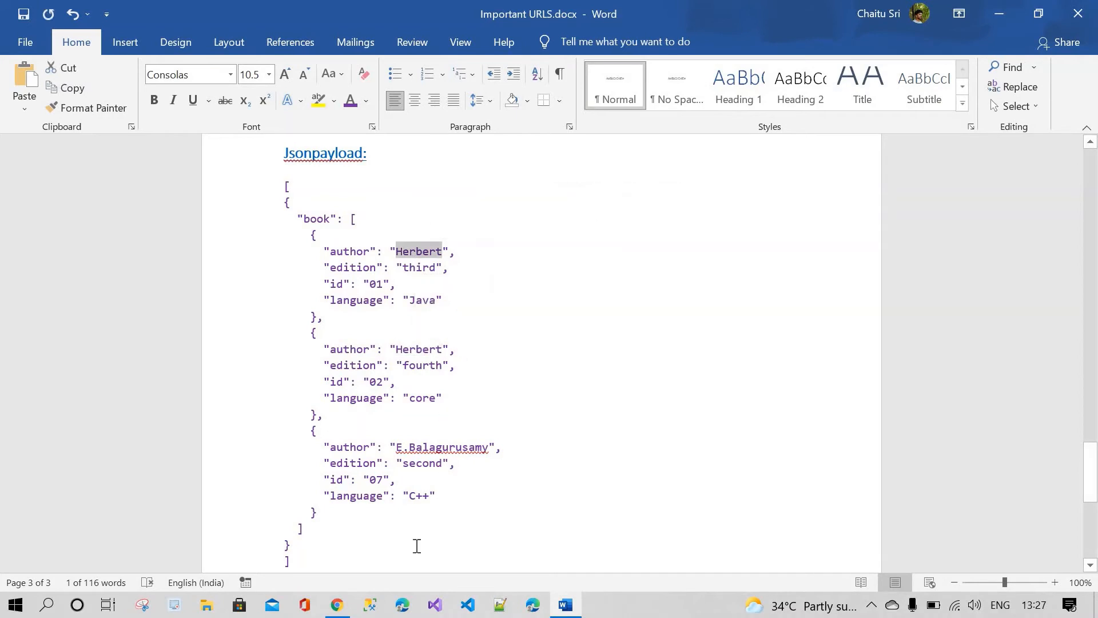
left_click(336, 605)
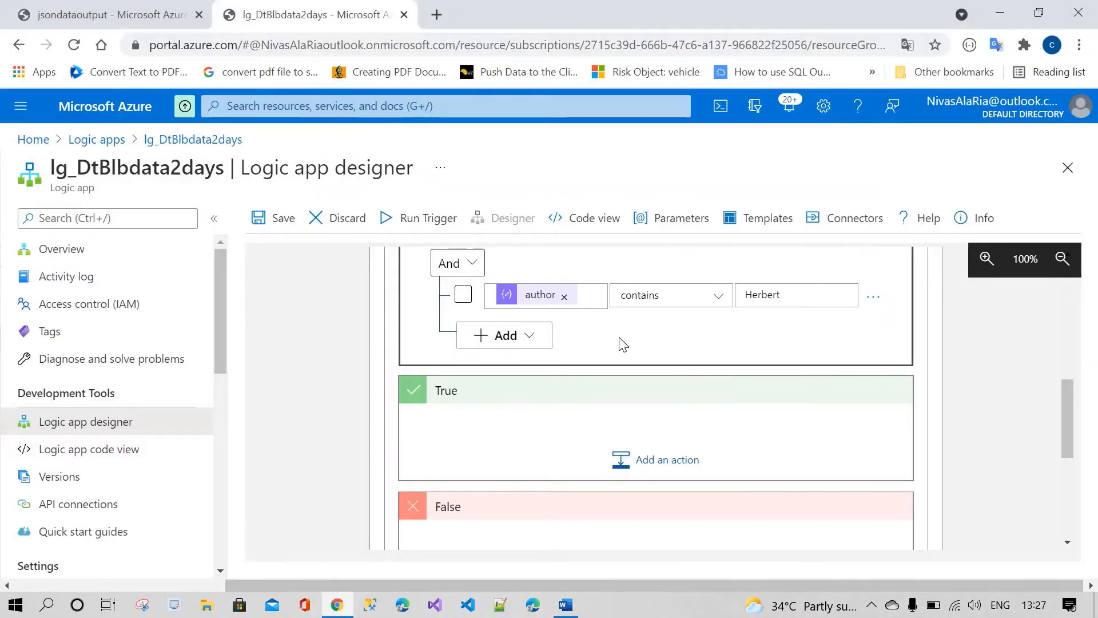
Start adding an action to the Condition's True branch
scroll(623, 344, "up", 2)
scroll(624, 345, "down", 4)
scroll(620, 339, "down", 1)
left_click(648, 380)
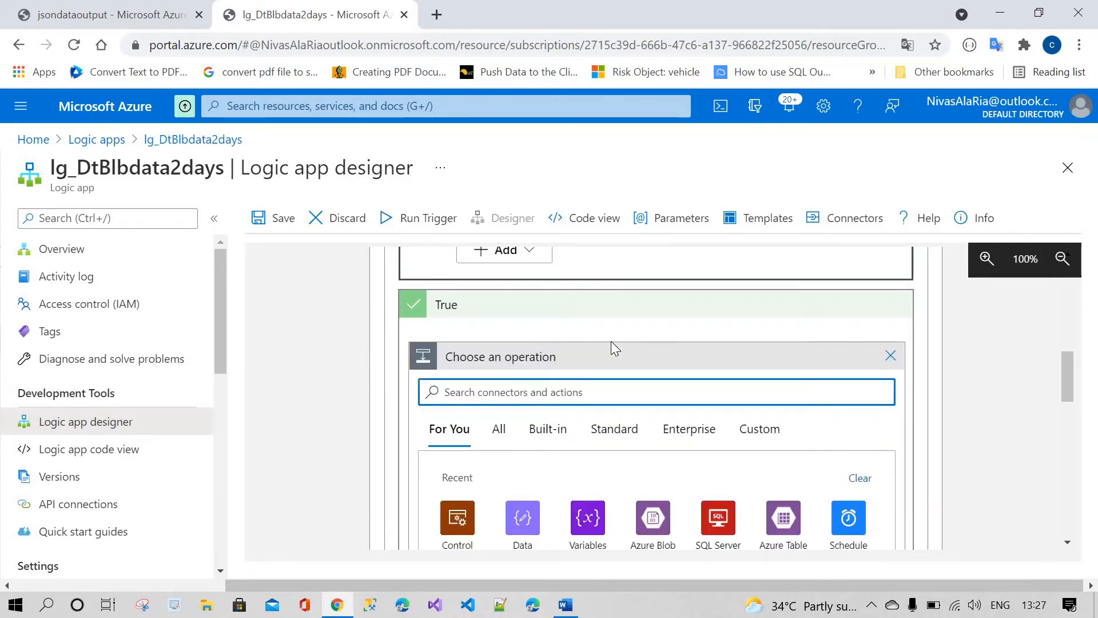
scroll(611, 342, "down", 3)
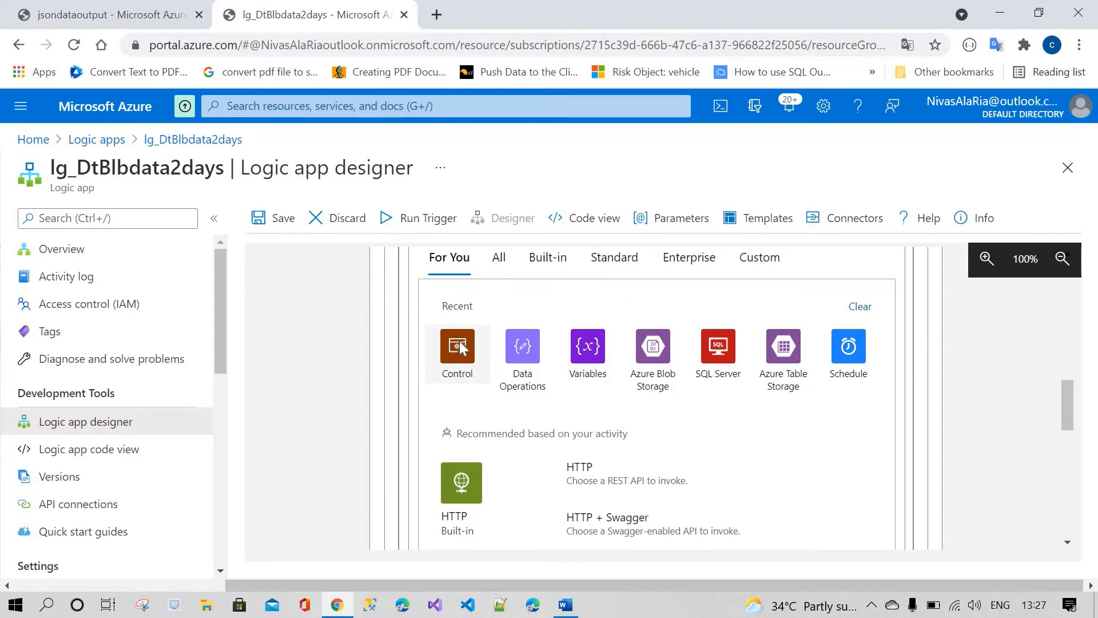
left_click(460, 347)
scroll(509, 383, "down", 1)
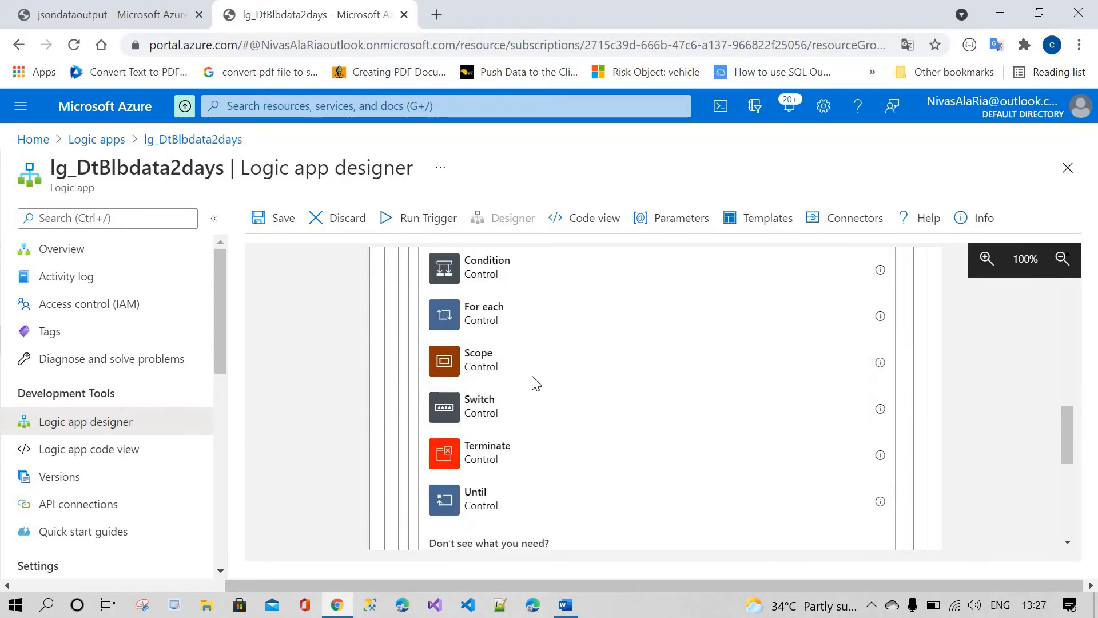
scroll(645, 365, "up", 2)
scroll(719, 375, "up", 2)
type("azu")
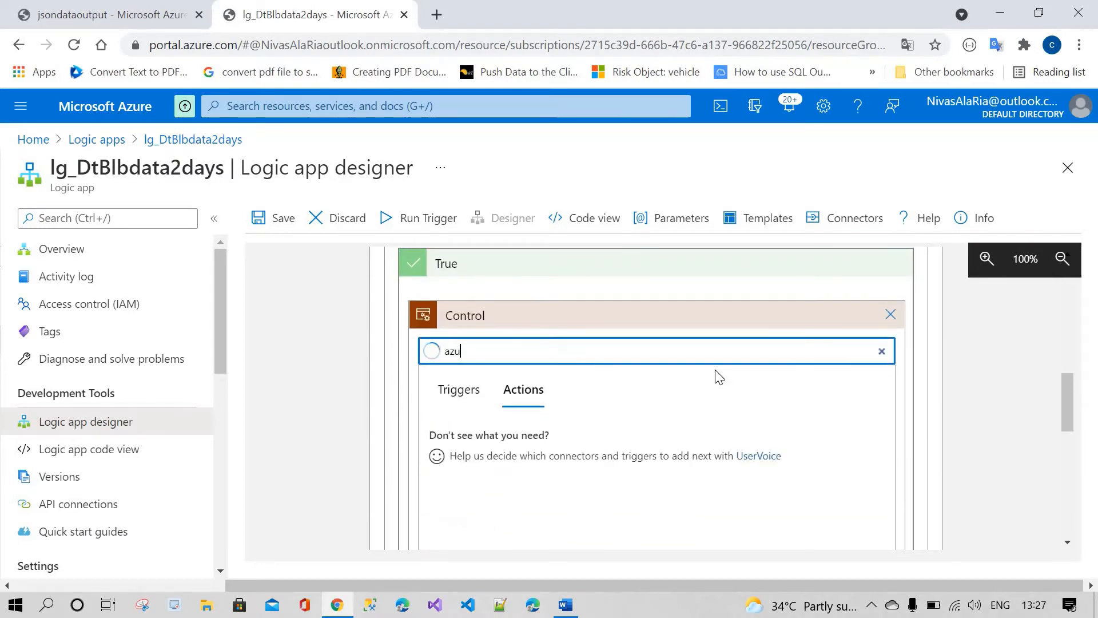
key("BackSpace")
key("BackSpace")
key("BackSpace")
key("BackSpace")
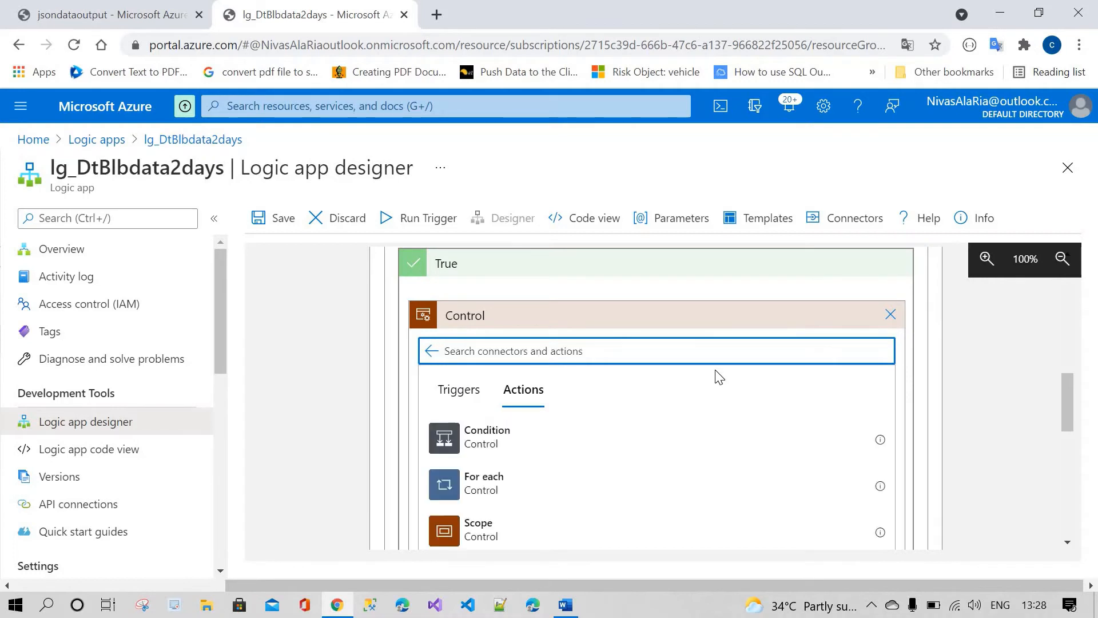
left_click(891, 314)
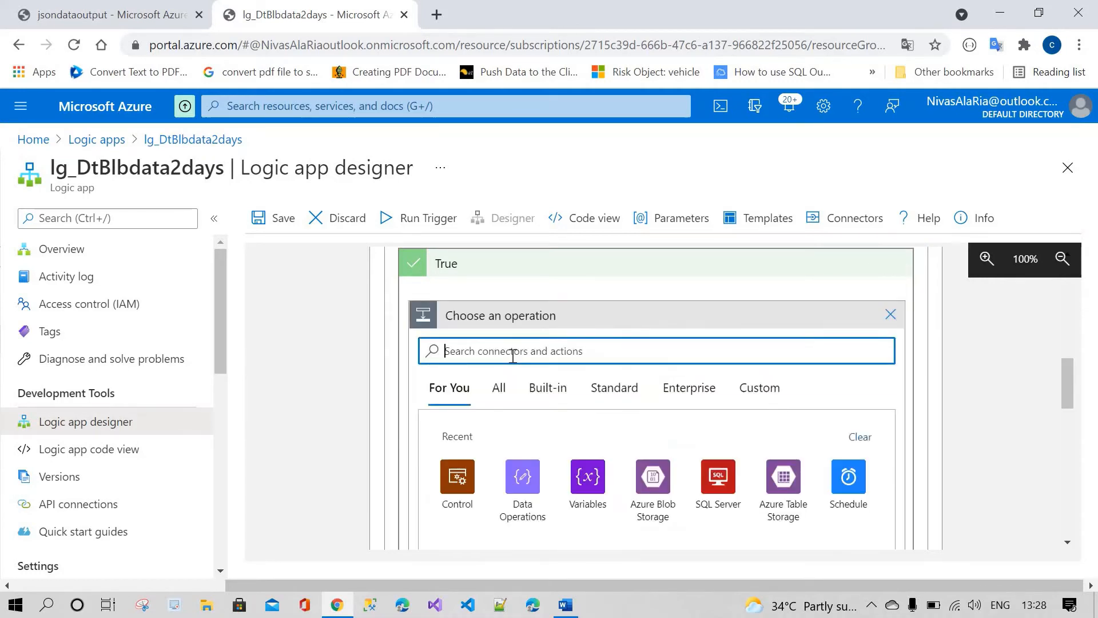
Search the connectors for blob and add the Azure Blob Storage action Create blob (V2) to the True branch
type("blob")
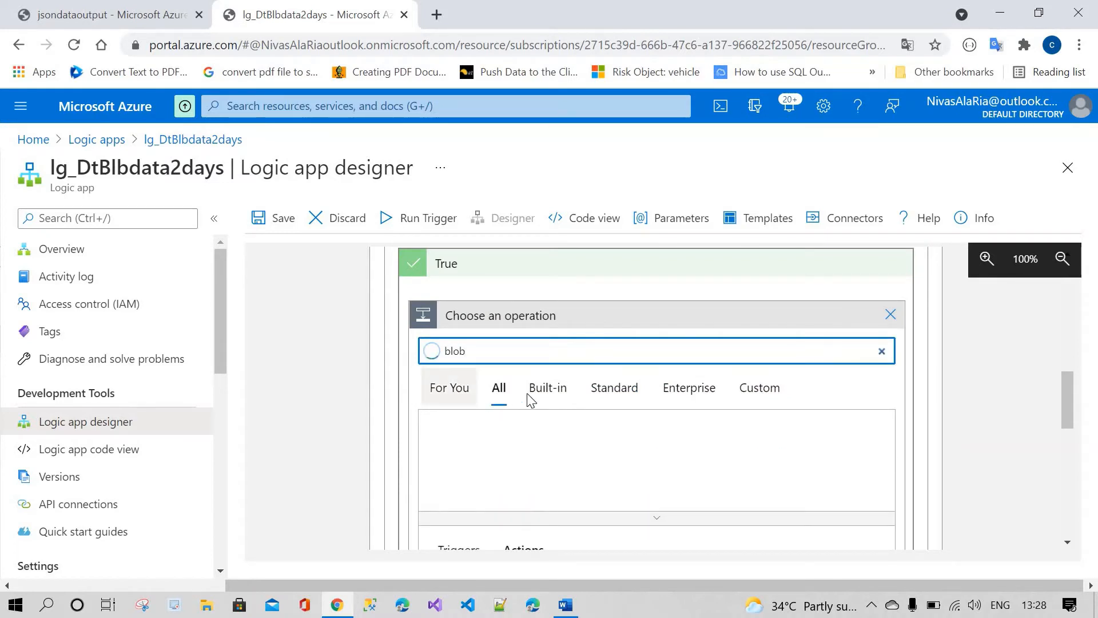
scroll(527, 395, "down", 1)
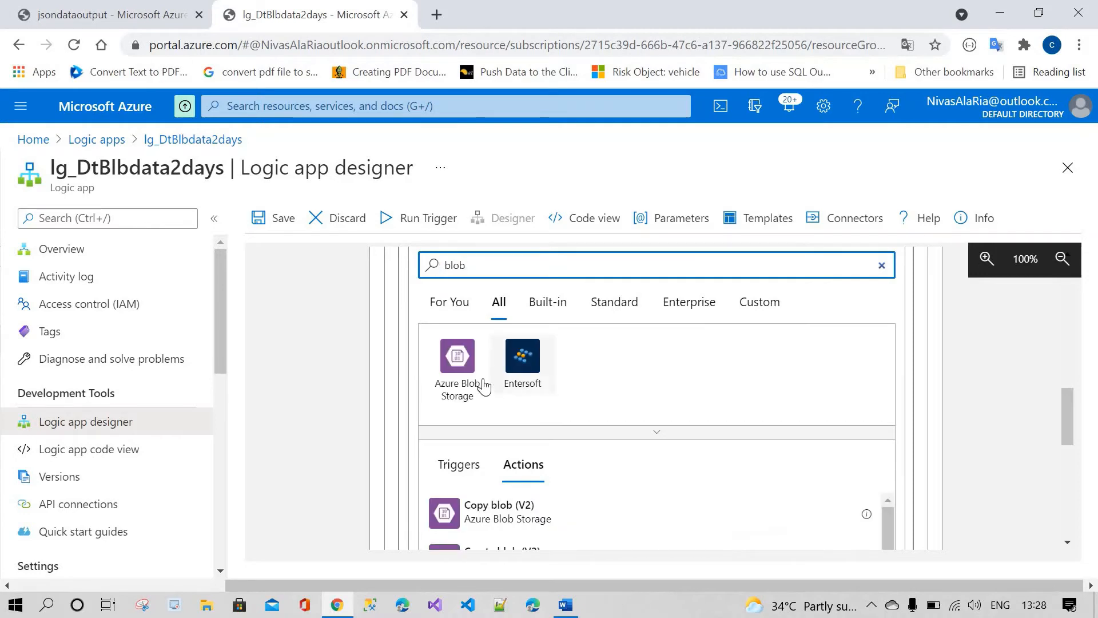
left_click(457, 375)
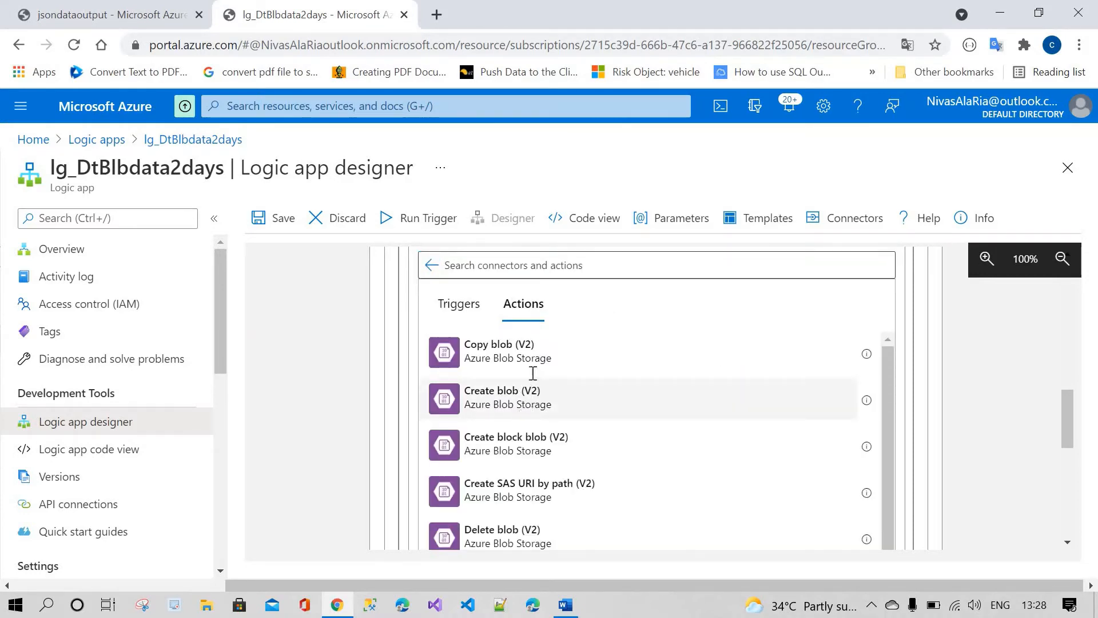
left_click(531, 389)
Check the storage account name in the other portal tab and select friafunctionstorage as the Create blob storage account
left_click(183, 8)
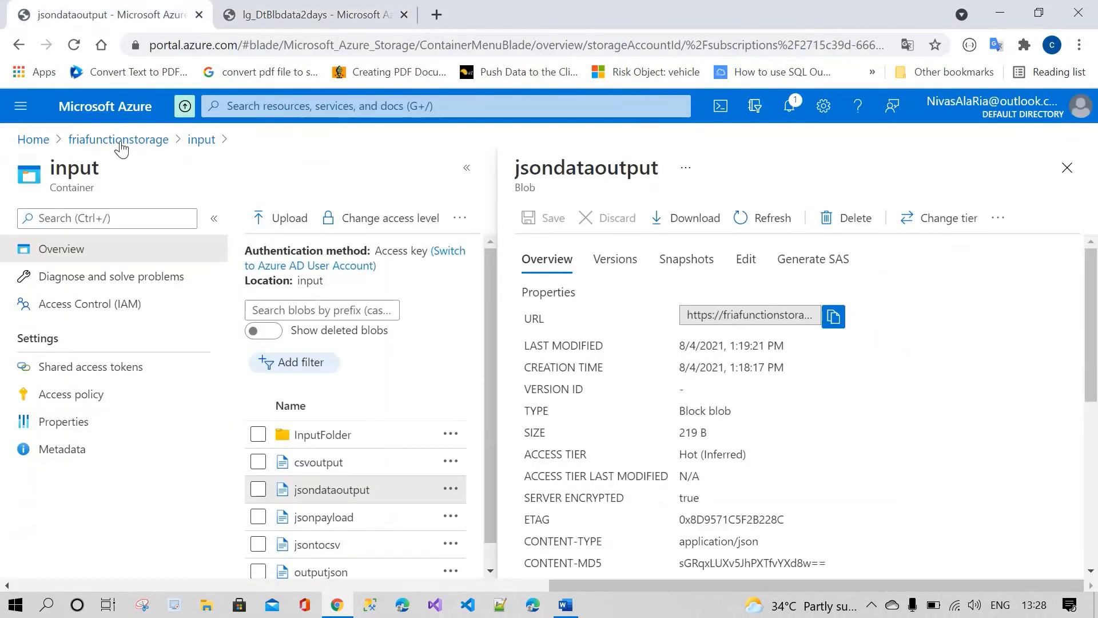
left_click(146, 140)
double_click(170, 162)
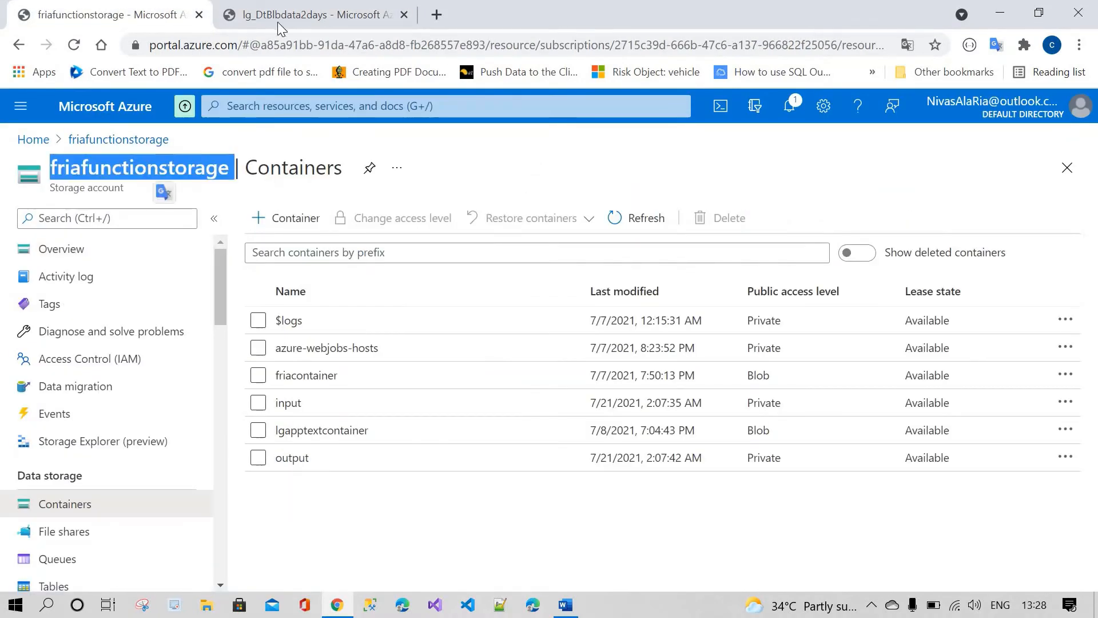
left_click(279, 22)
left_click(465, 278)
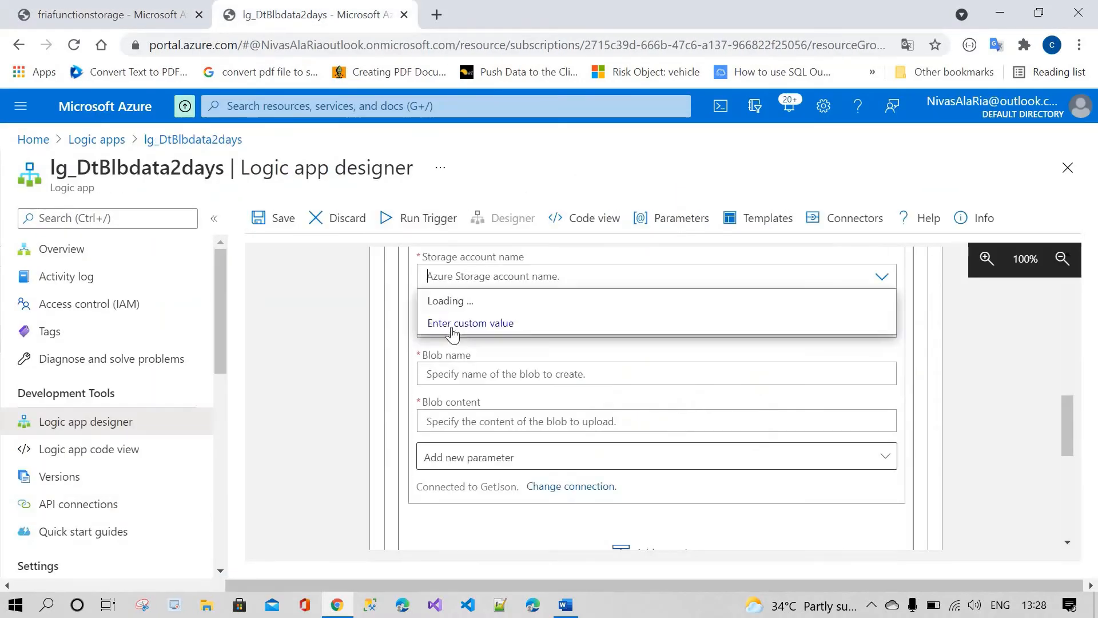
left_click(492, 346)
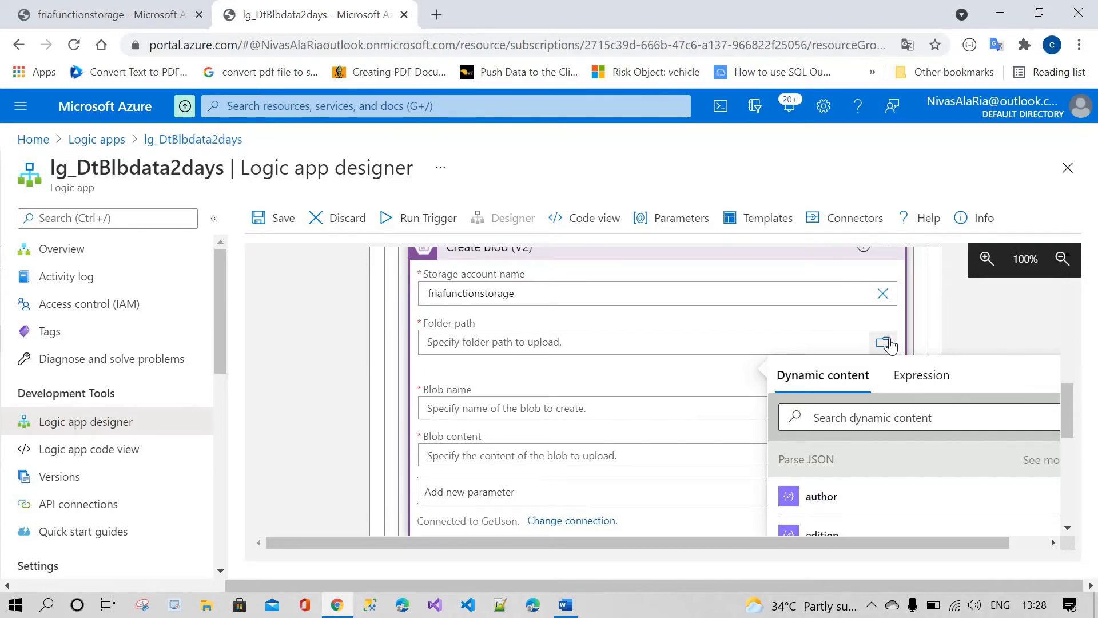
Set the Create blob folder path to /input and the blob name to jsonoutputpayload
left_click(884, 342)
left_click(558, 392)
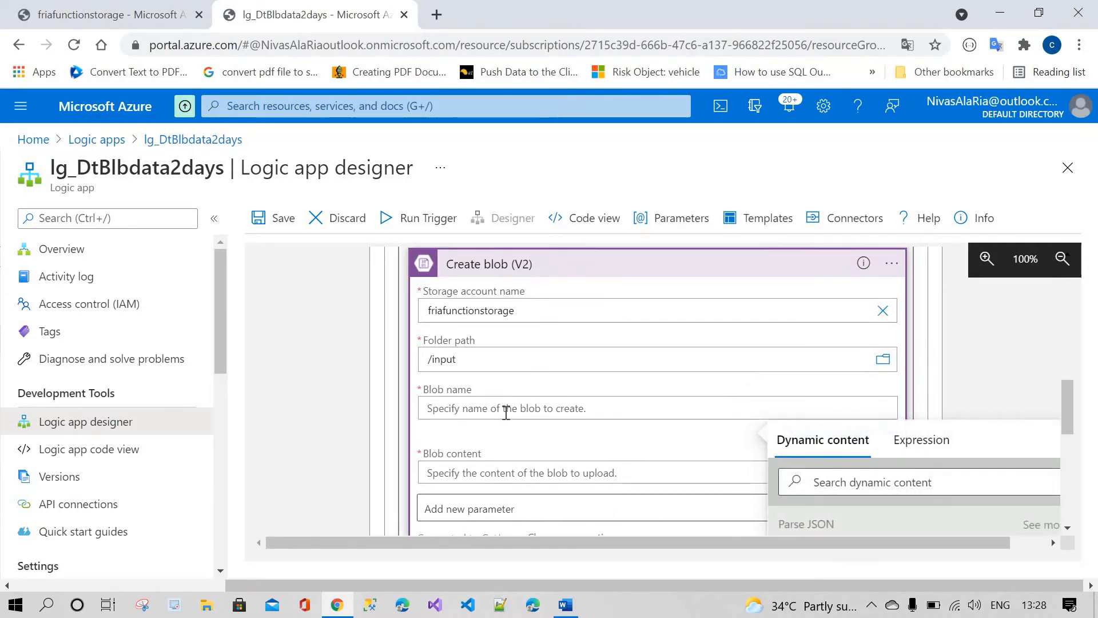
type("jsonout")
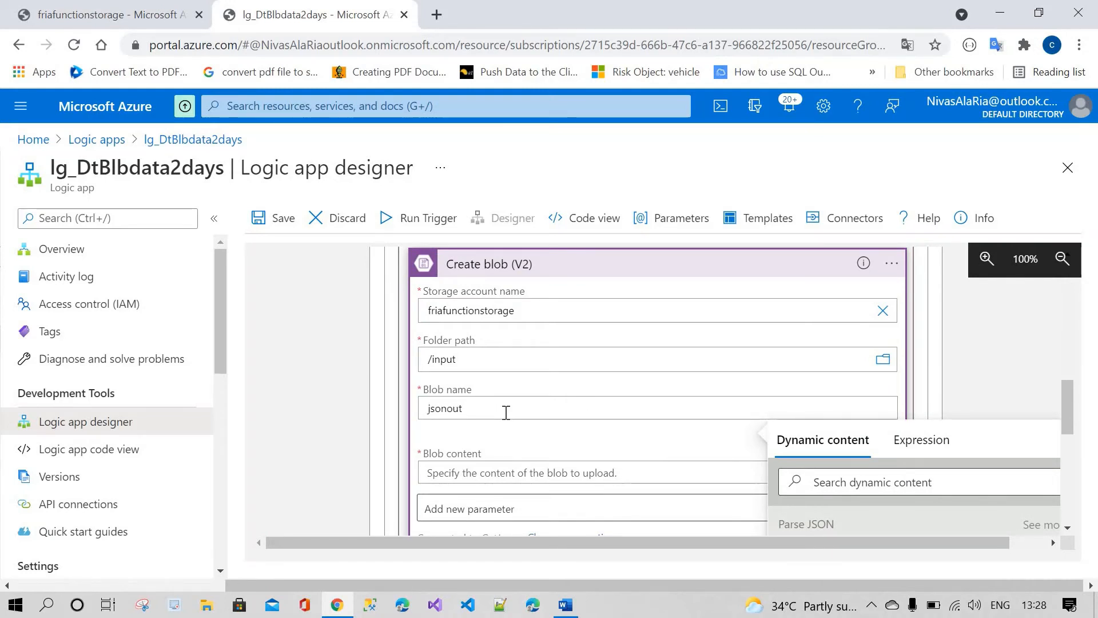
type("putpayload")
left_click(559, 436)
scroll(546, 358, "down", 1)
scroll(547, 358, "down", 1)
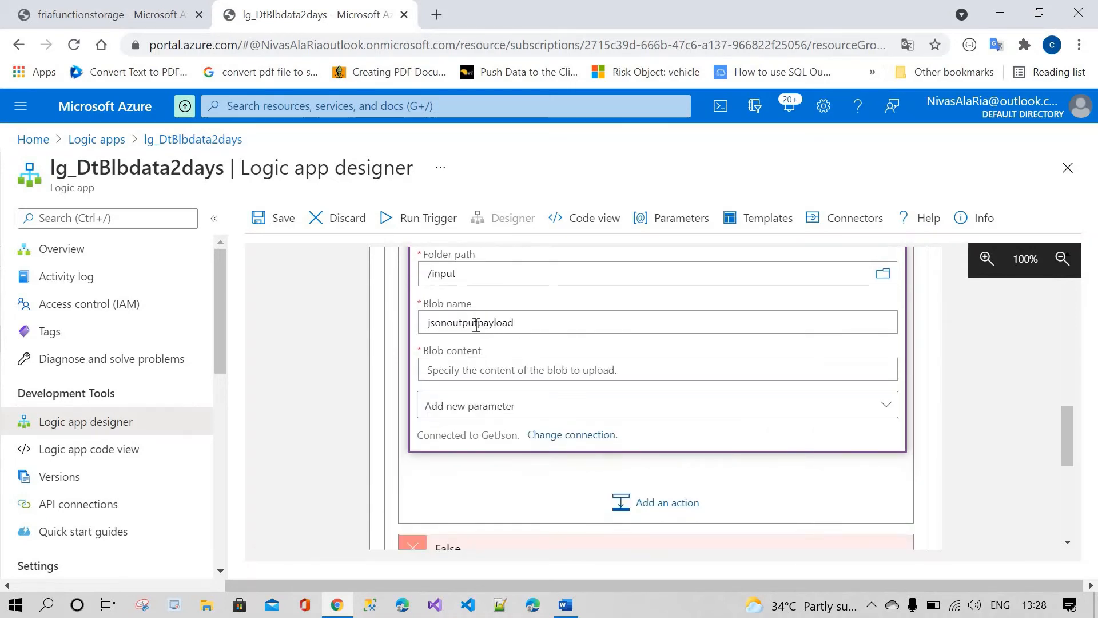
left_click_drag(520, 323, 407, 319)
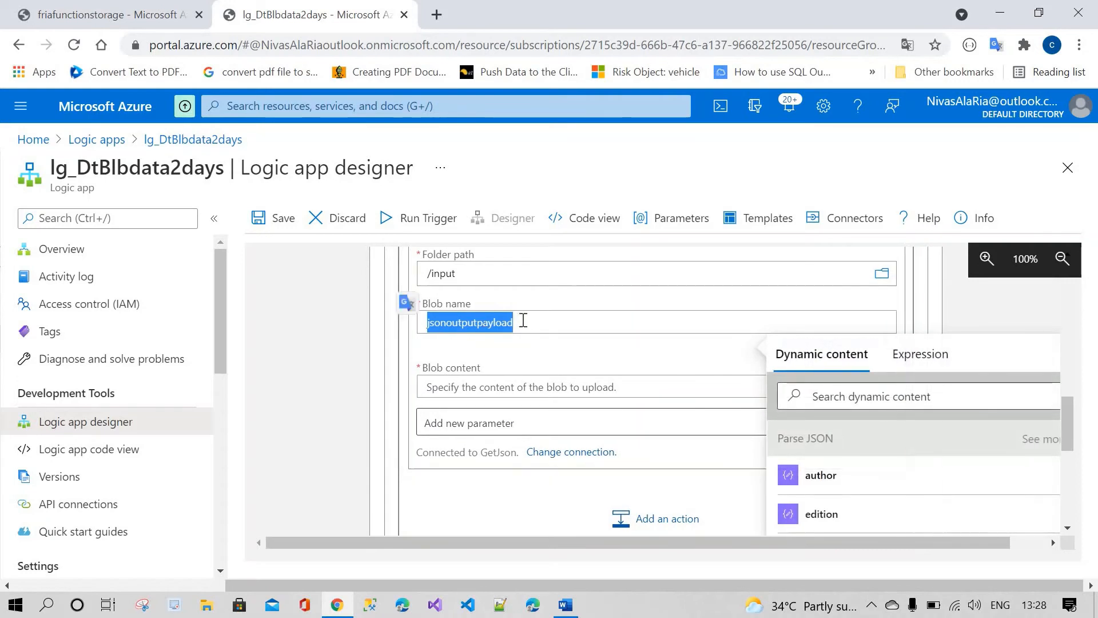
left_click(522, 320)
Insert the loop's Current item as the blob content and review the condition and Create blob settings
left_click(740, 387)
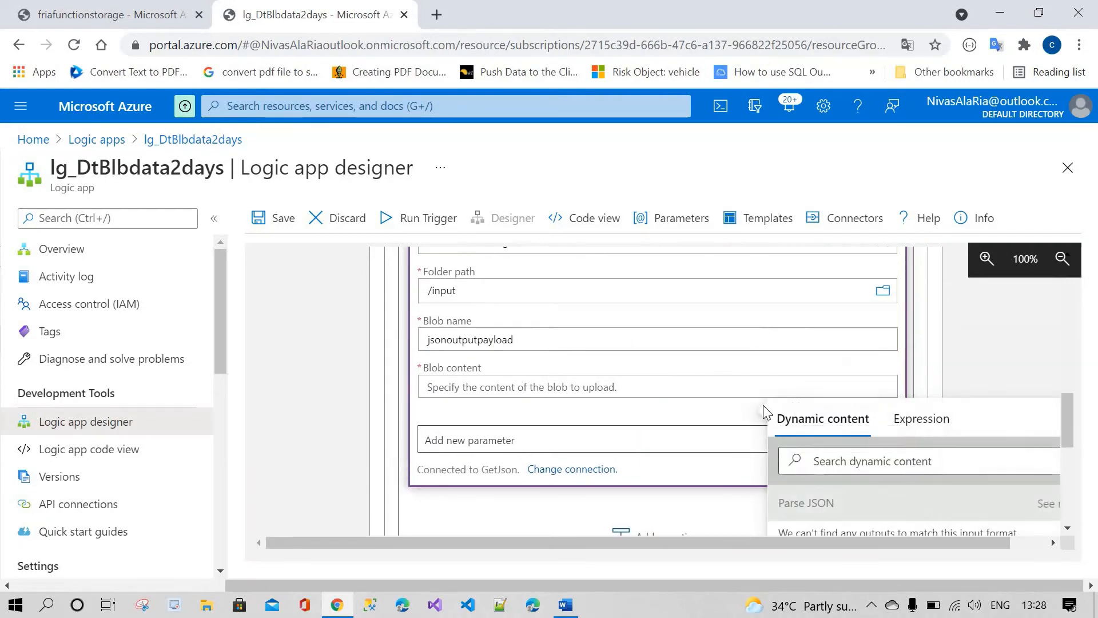
scroll(885, 379, "down", 3)
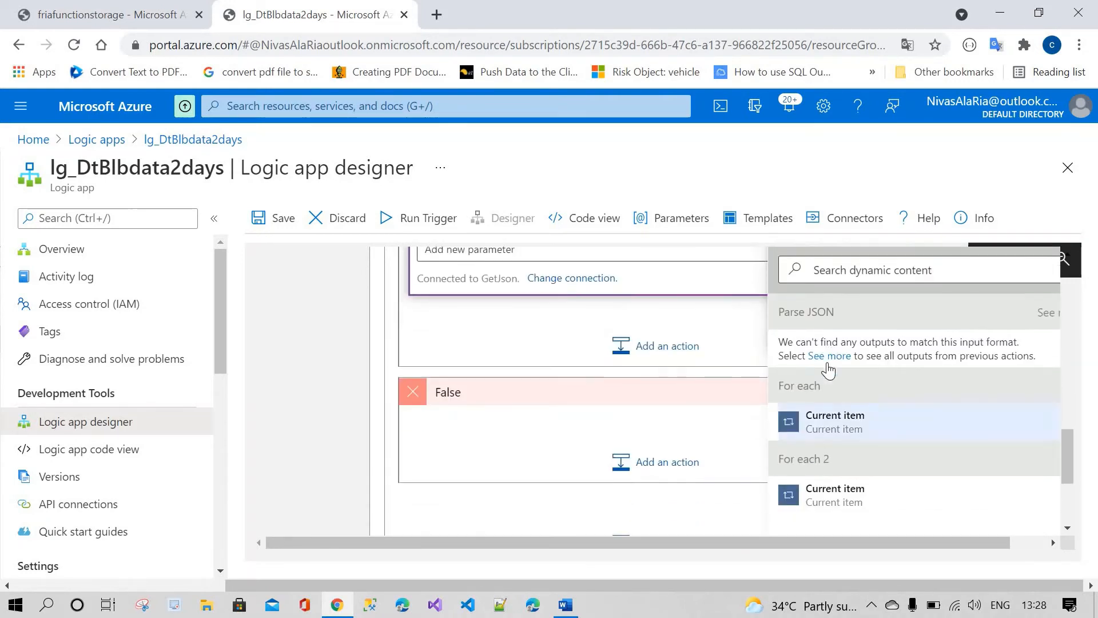
scroll(867, 417, "down", 3)
scroll(601, 369, "up", 2)
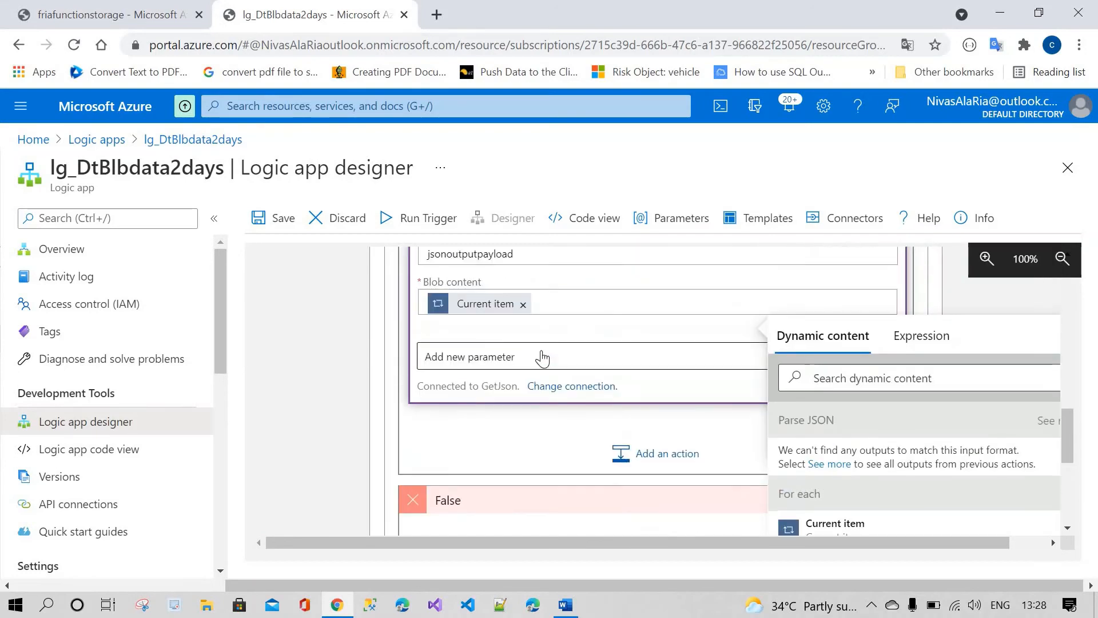
scroll(552, 373, "up", 1)
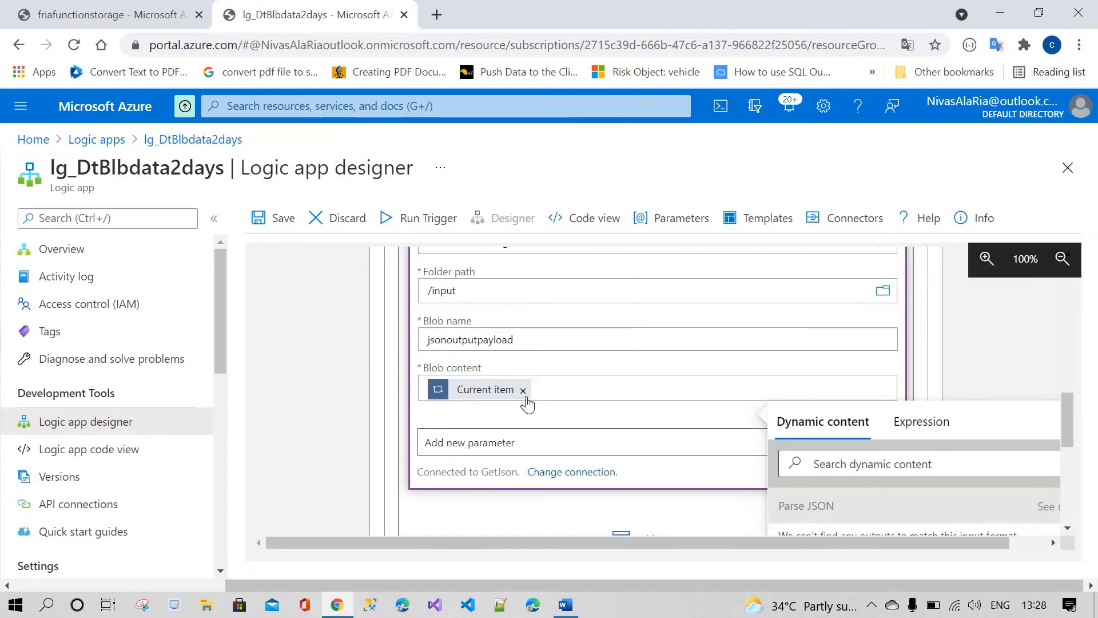
scroll(564, 404, "up", 3)
scroll(565, 405, "up", 1)
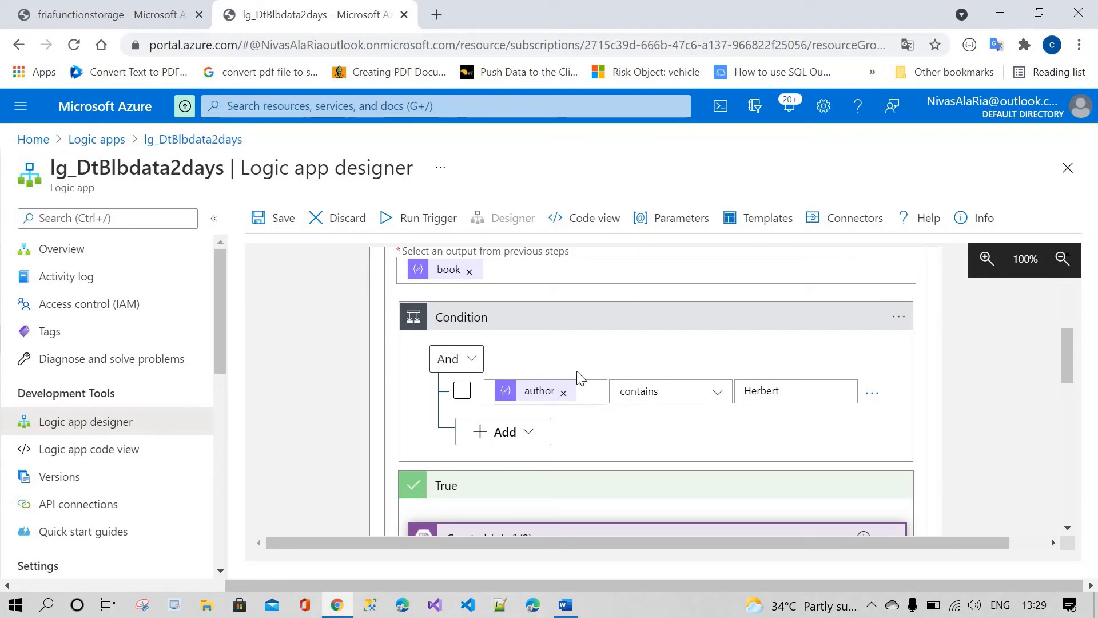
scroll(576, 371, "down", 5)
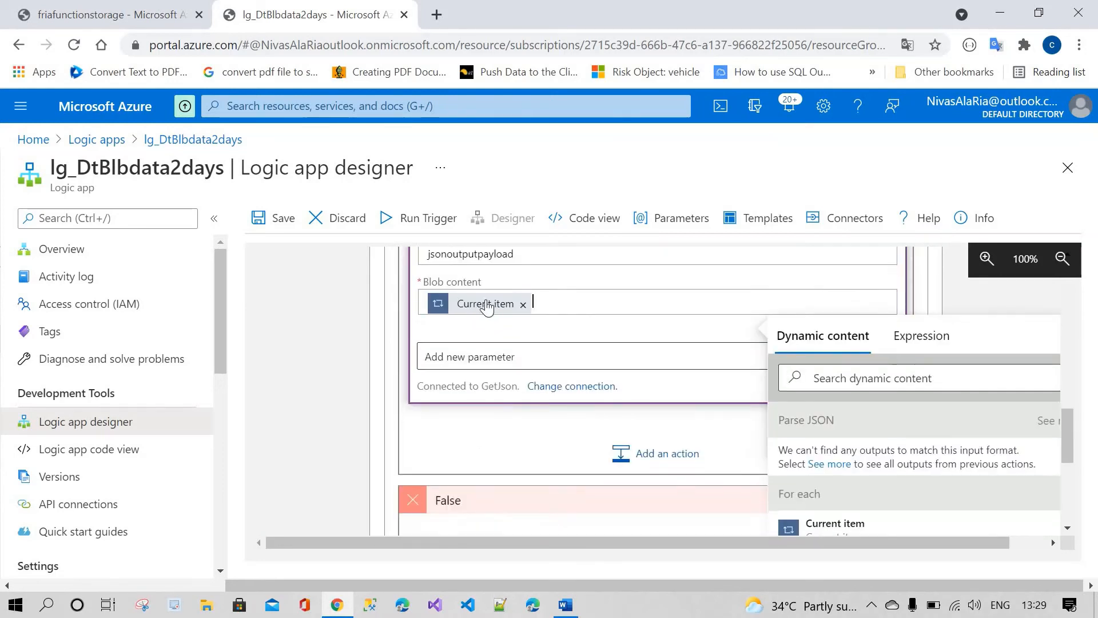
scroll(535, 378, "down", 2)
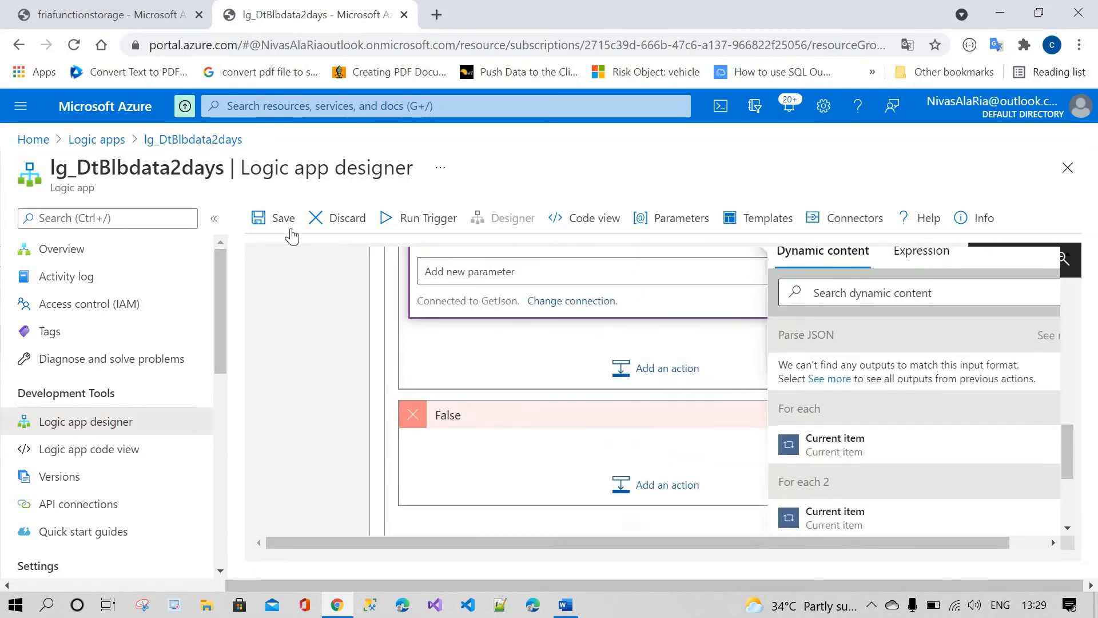
Save the logic app and run its trigger
left_click(274, 218)
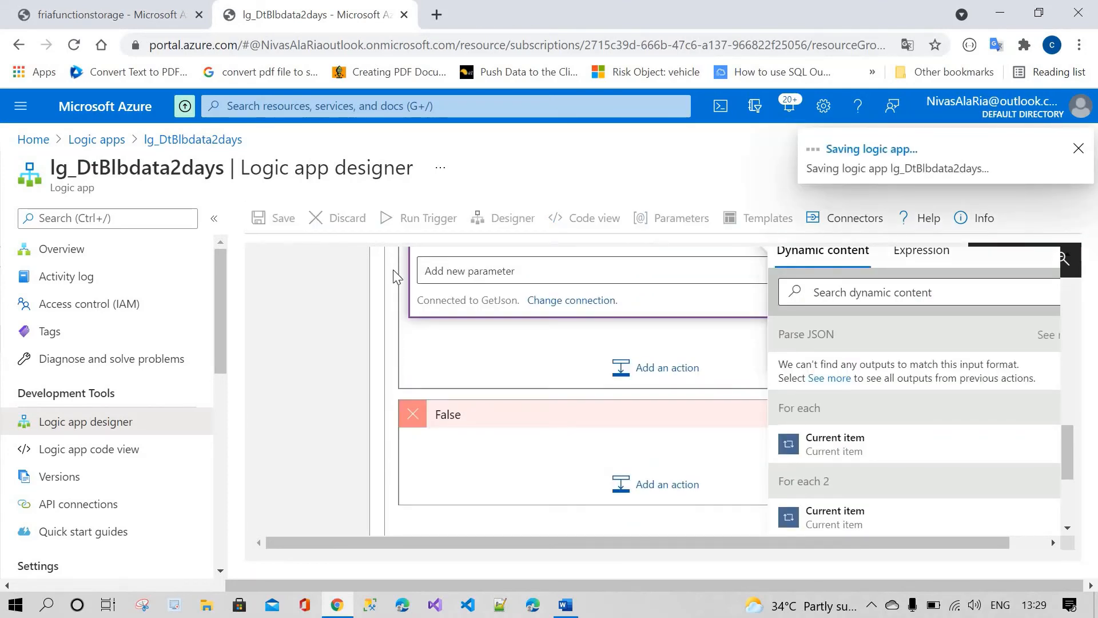
left_click(407, 225)
left_click(421, 246)
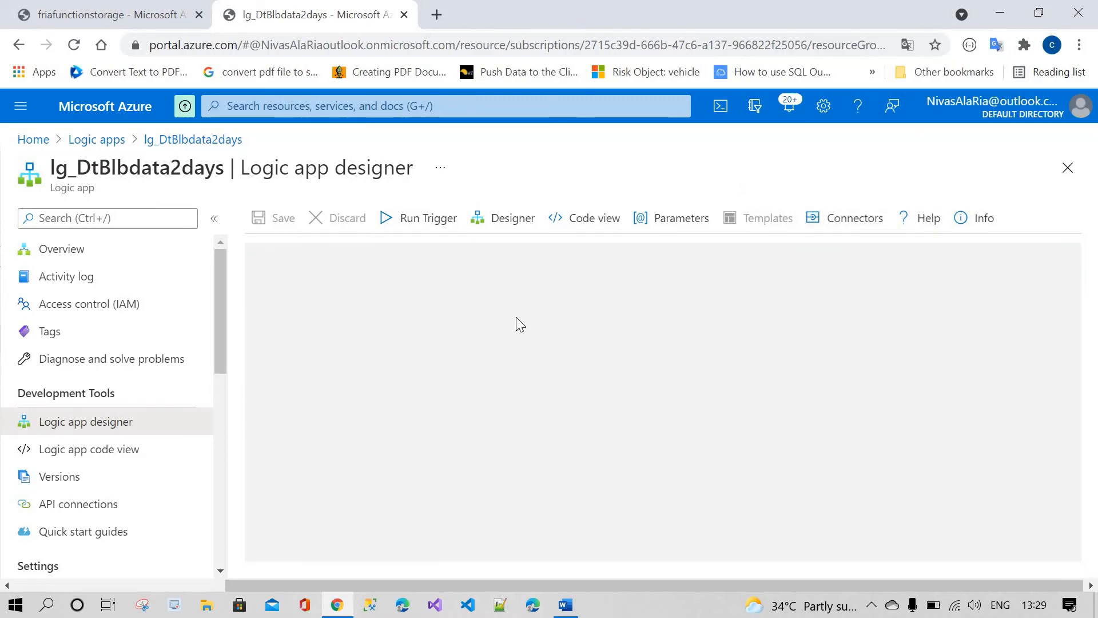
Expand the For each loop in the run results and examine the first iteration's Create blob (V2) inputs and blob content
scroll(620, 380, "down", 3)
scroll(623, 313, "up", 3)
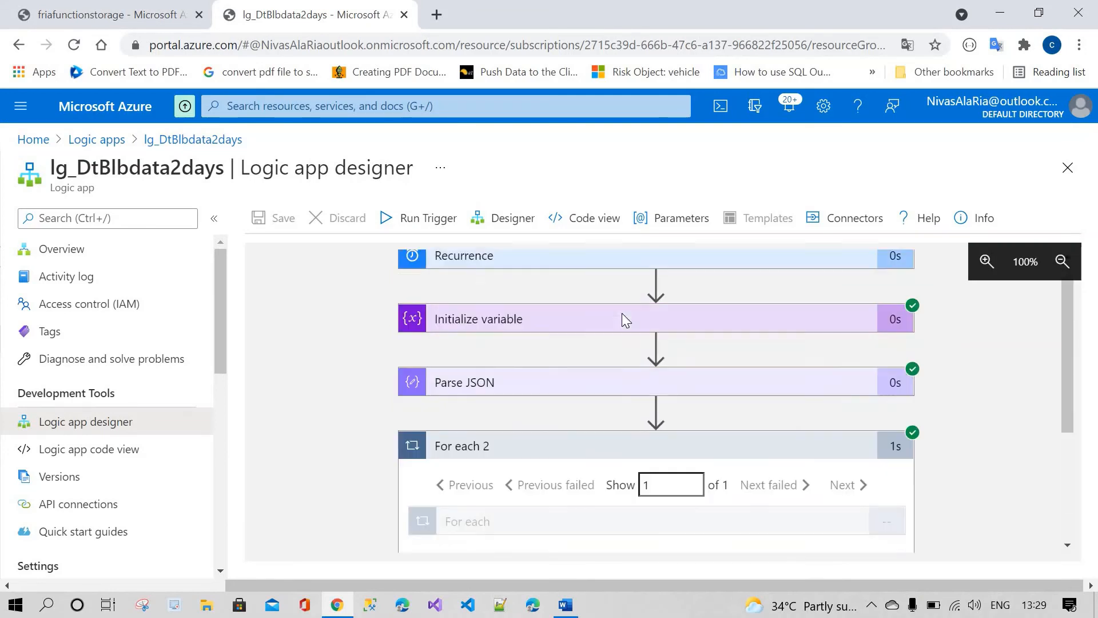
scroll(677, 373, "down", 3)
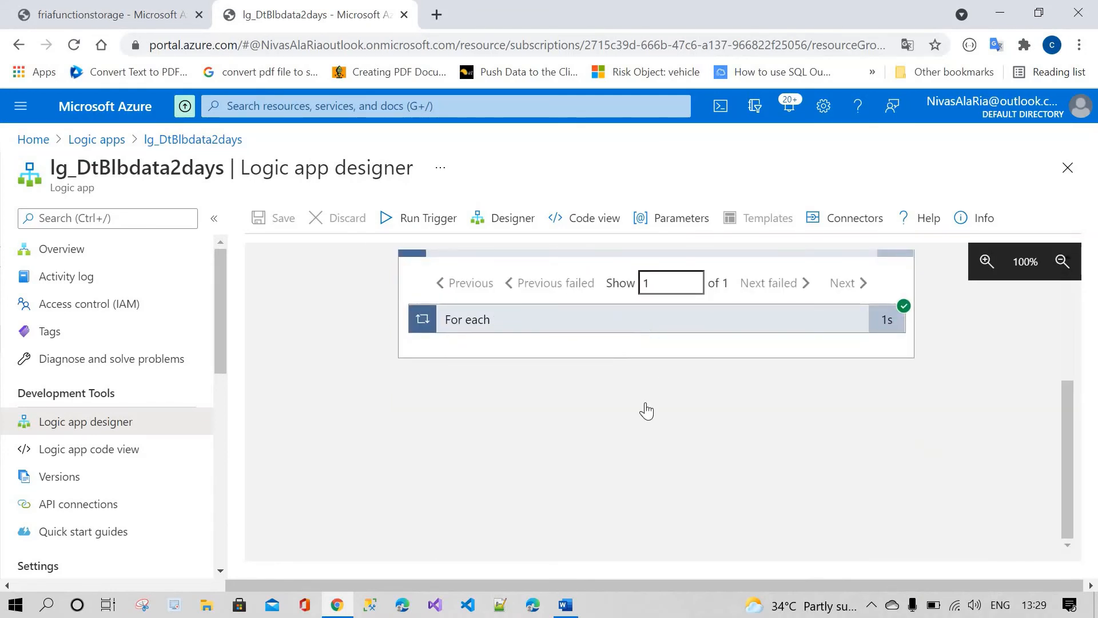
left_click(645, 407)
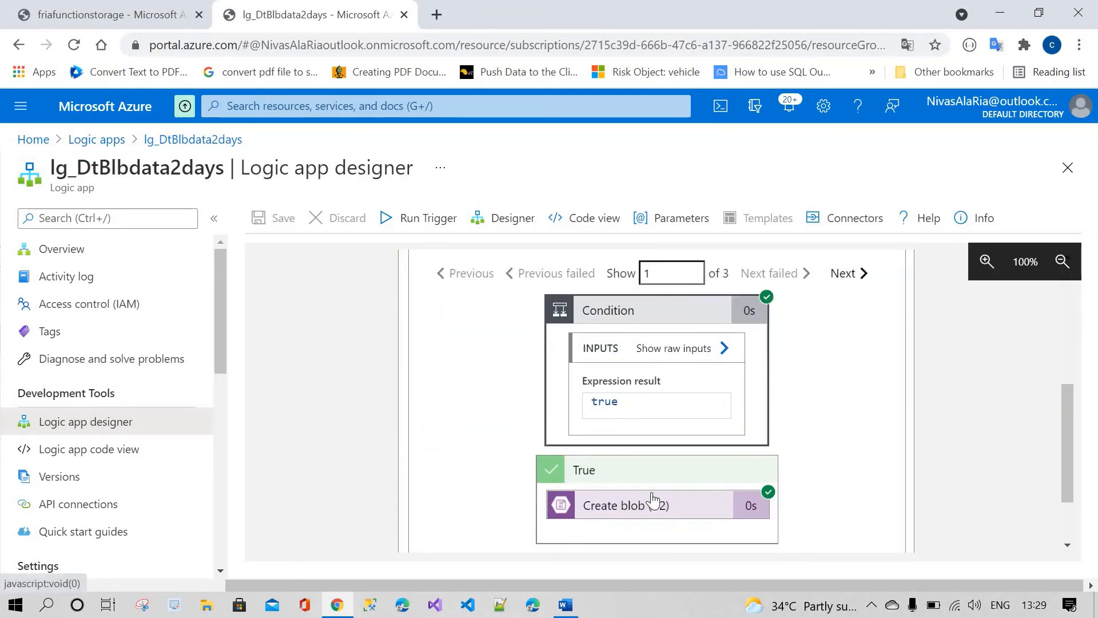
scroll(635, 447, "down", 1)
left_click(553, 418)
scroll(545, 403, "down", 4)
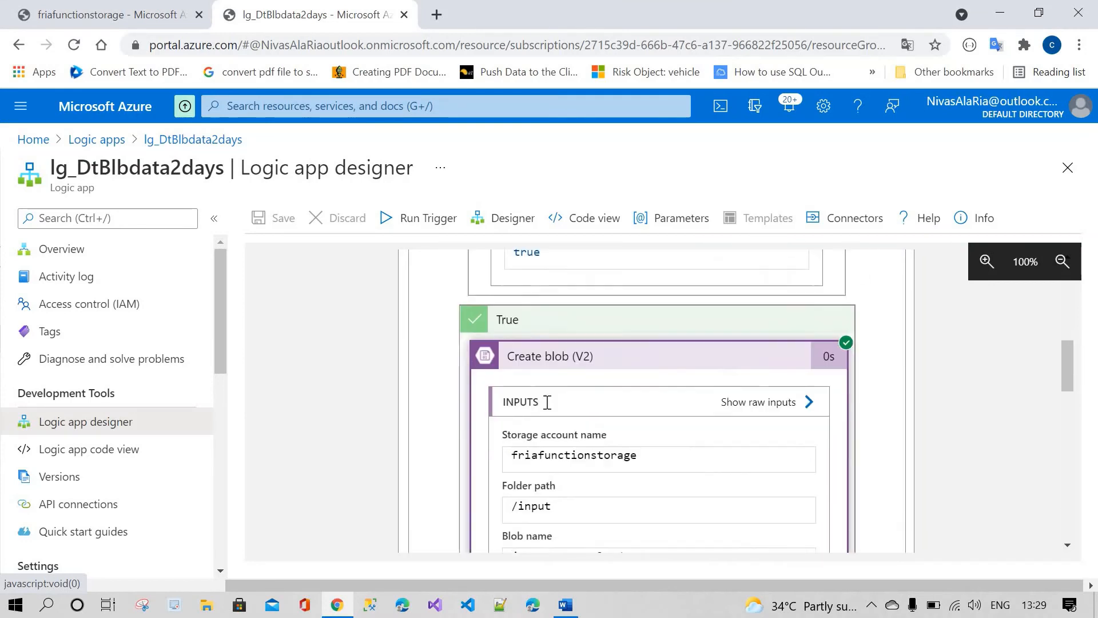
double_click(545, 431)
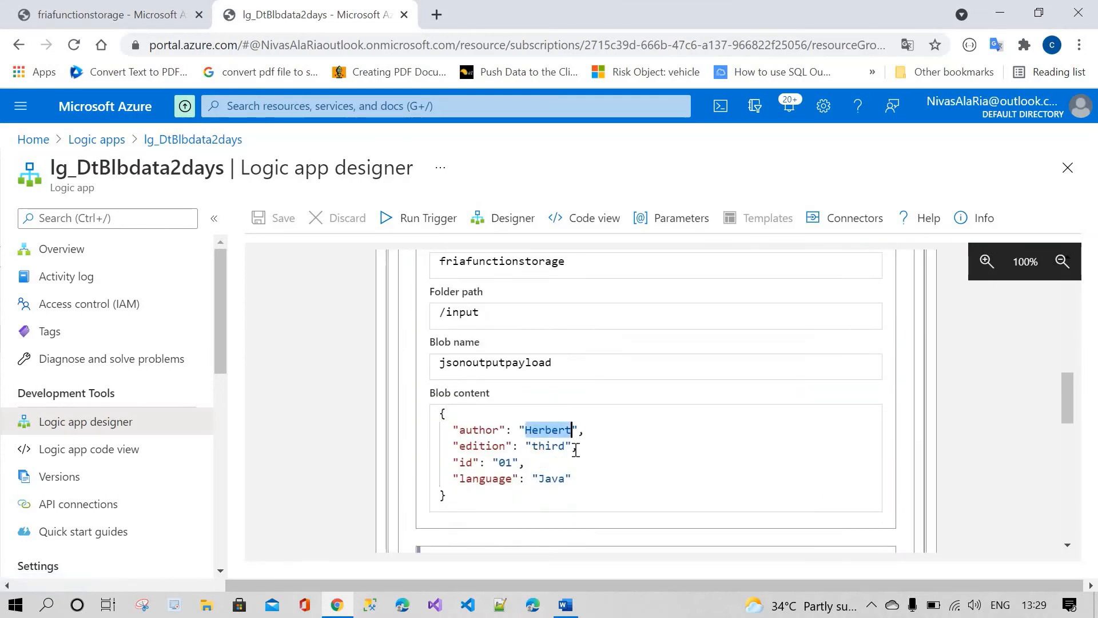
left_click(526, 463)
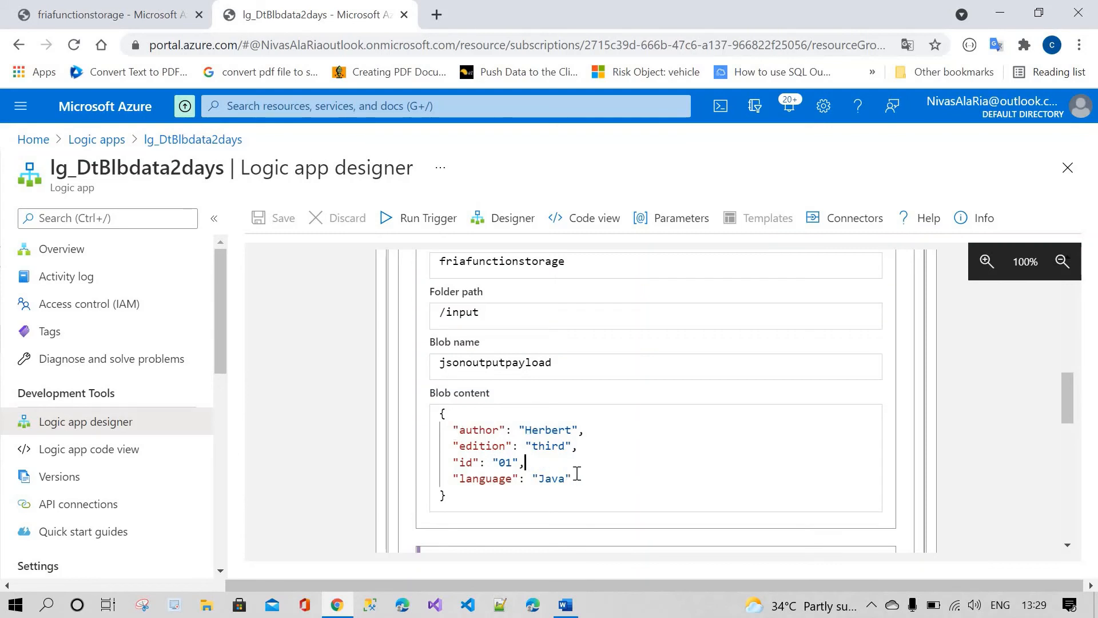
left_click_drag(456, 433, 630, 473)
left_click(667, 466)
Show the second For each iteration and examine the author and language in its Create blob content
scroll(876, 406, "up", 3)
scroll(870, 401, "up", 2)
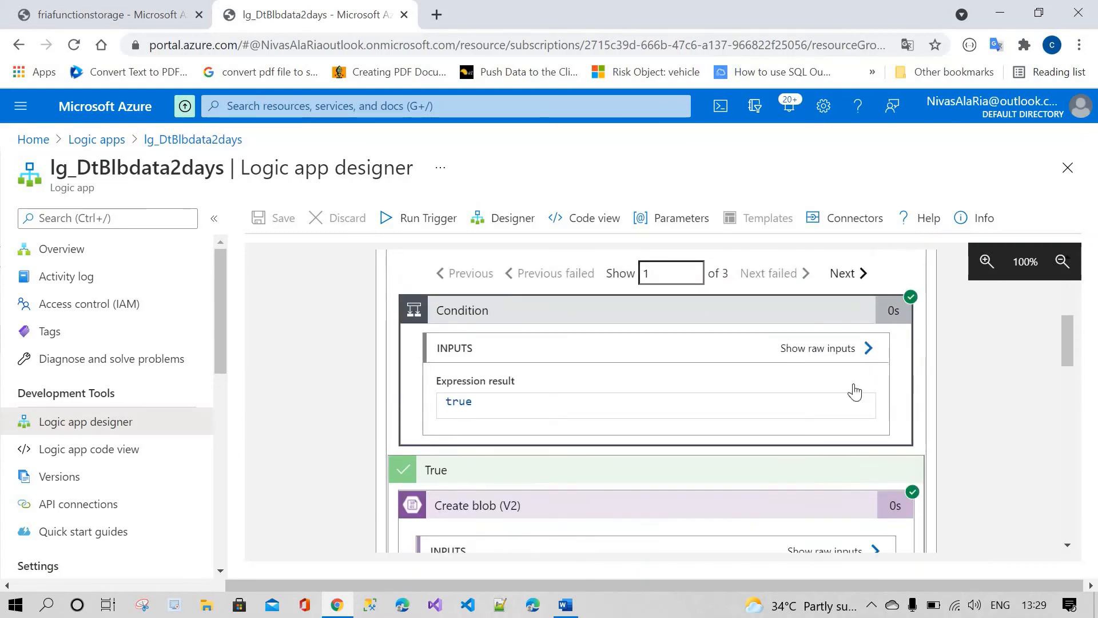
scroll(853, 372, "up", 2)
left_click(855, 360)
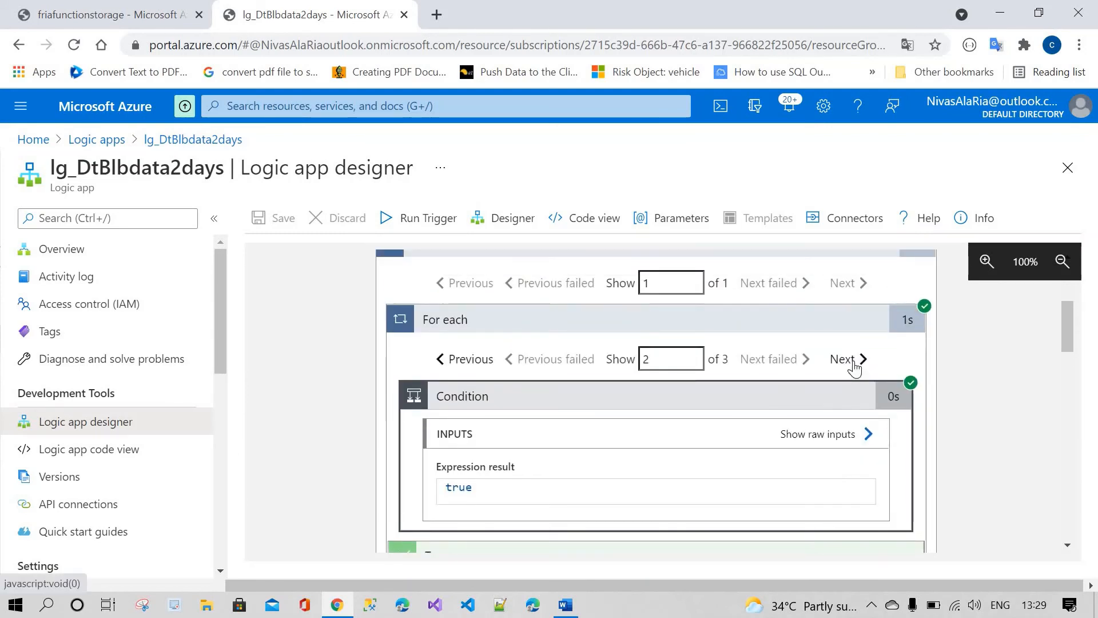
scroll(685, 419, "down", 3)
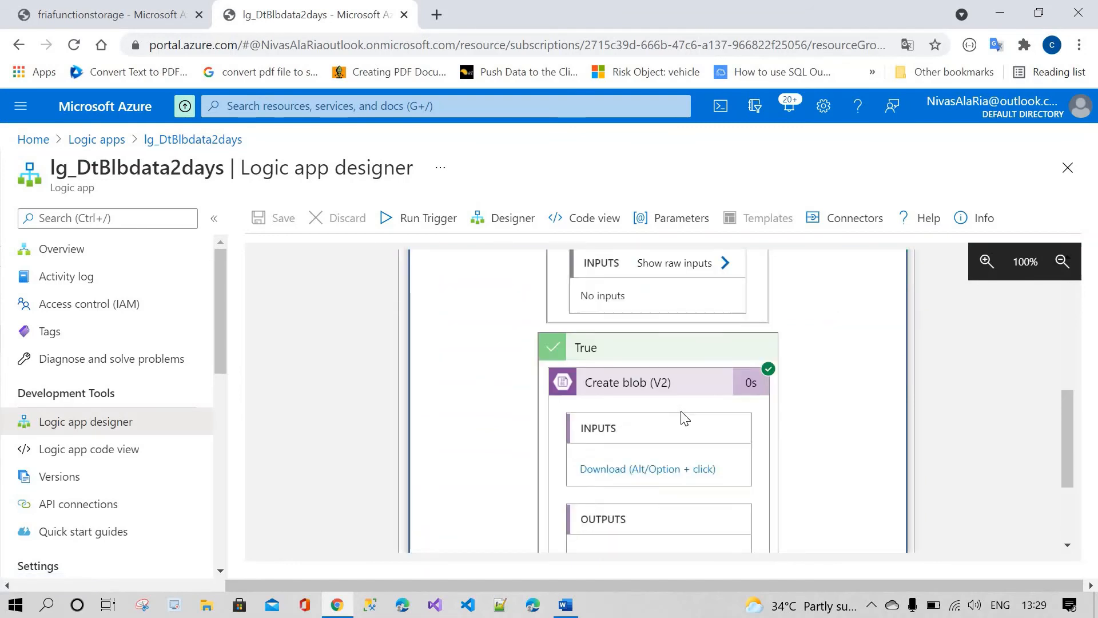
scroll(618, 405, "down", 4)
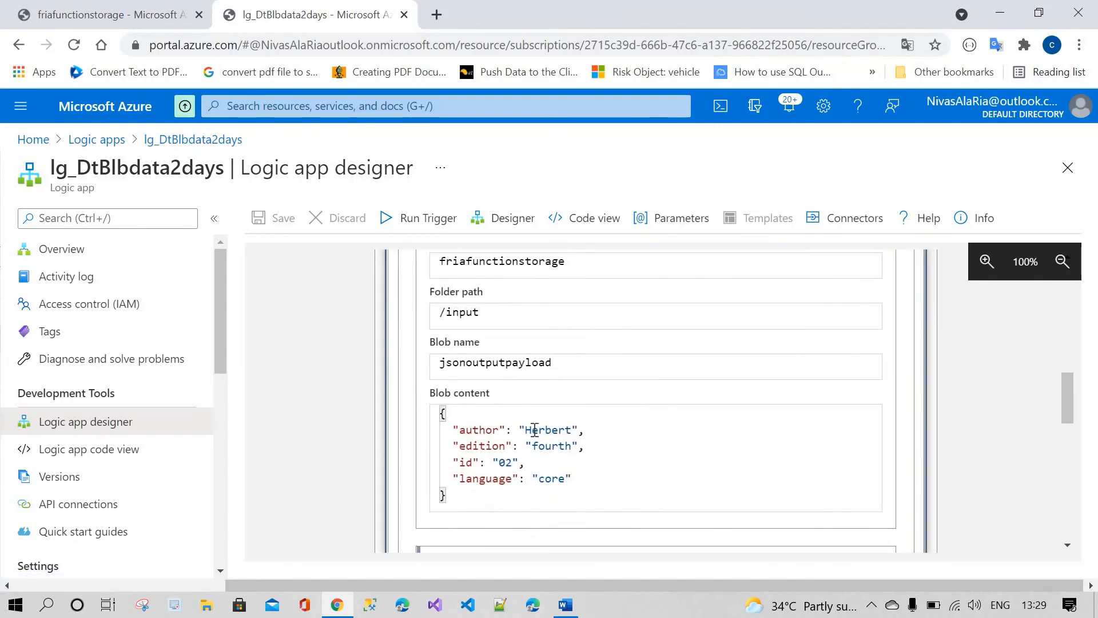
double_click(538, 430)
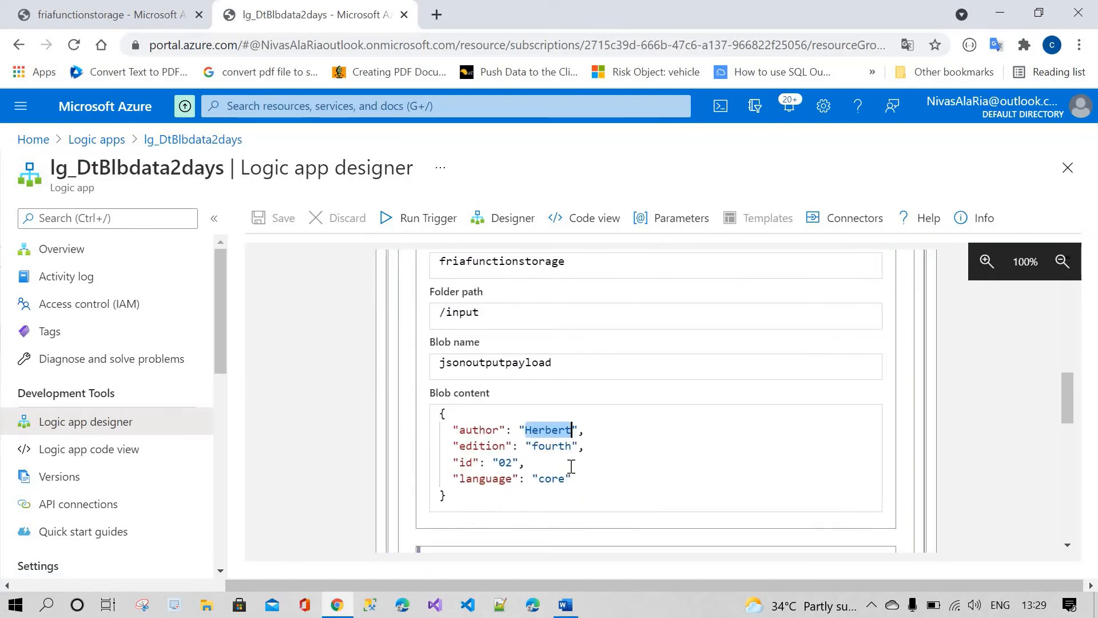
left_click(544, 478)
Show the third For each iteration and check its Condition expression result
scroll(591, 456, "up", 1)
scroll(598, 453, "up", 7)
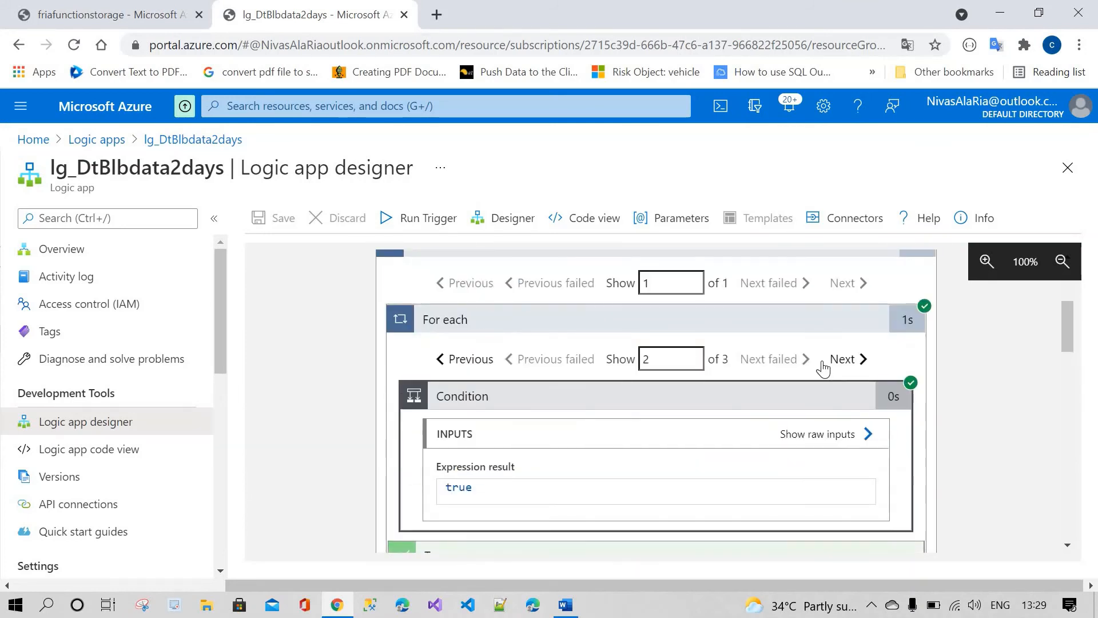
left_click(843, 359)
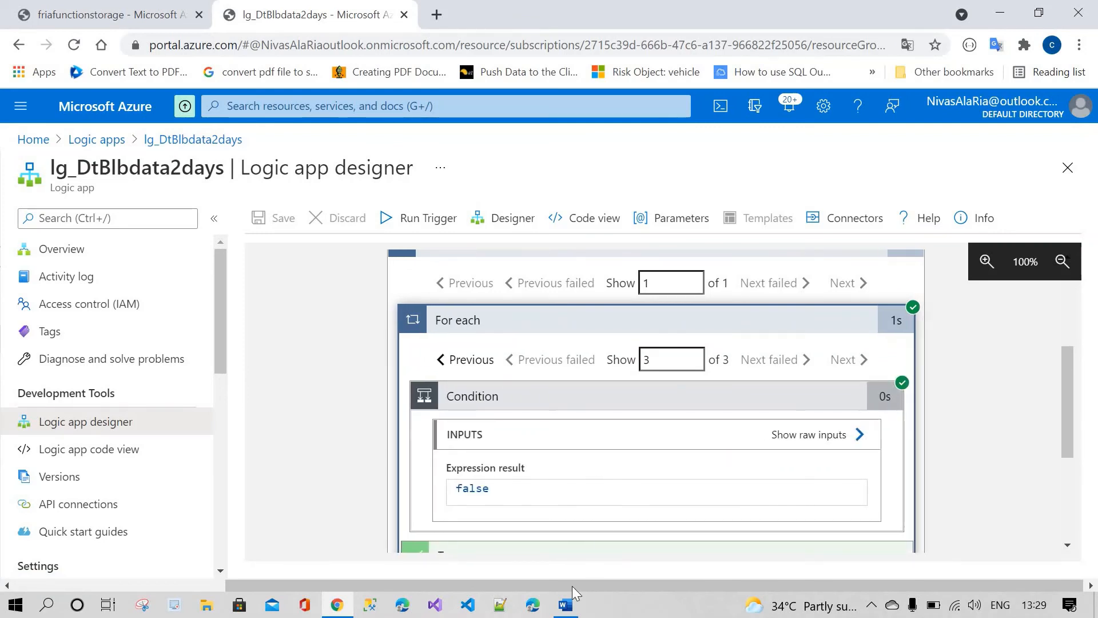
scroll(571, 456, "up", 5)
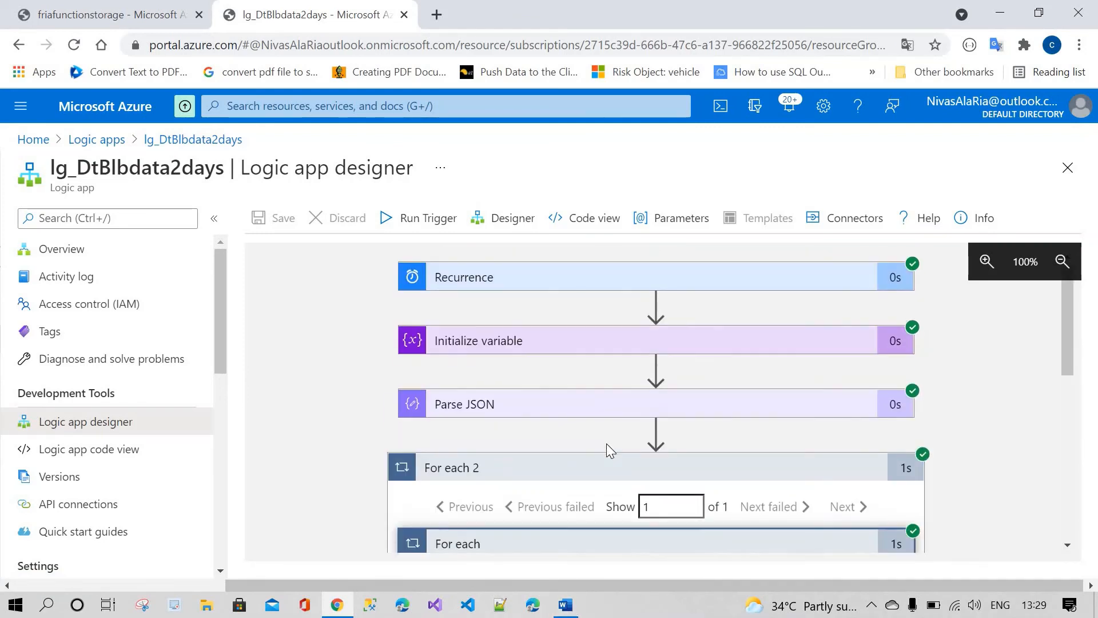
scroll(608, 449, "down", 4)
Switch to the Word document and compare the run results with the Jsonpayload book entries with ids 01 and 02
left_click(566, 604)
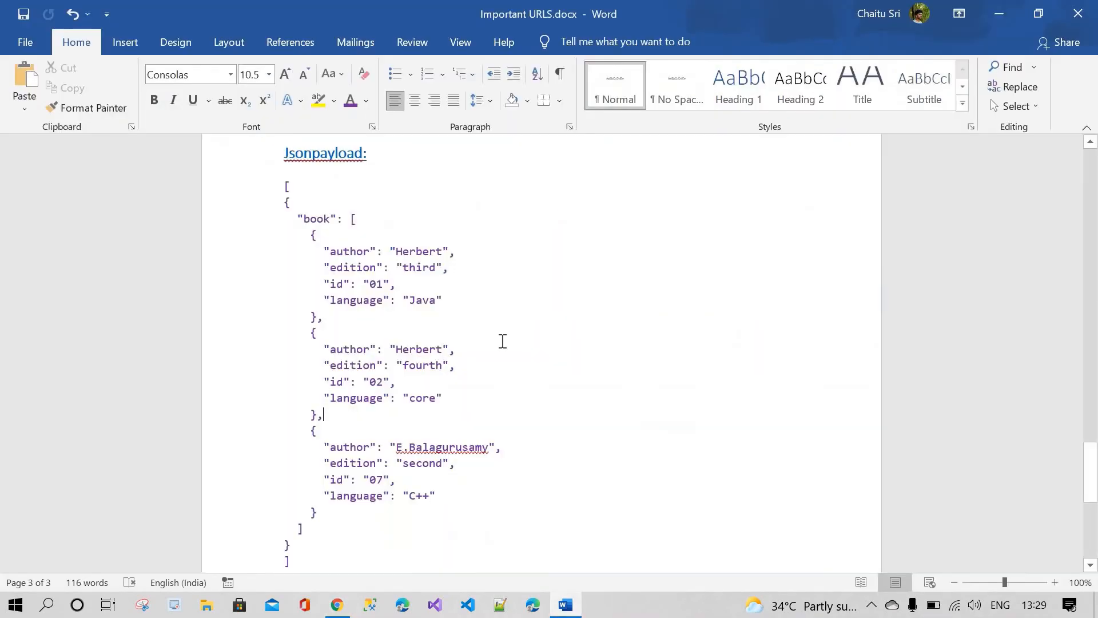
double_click(419, 252)
double_click(419, 349)
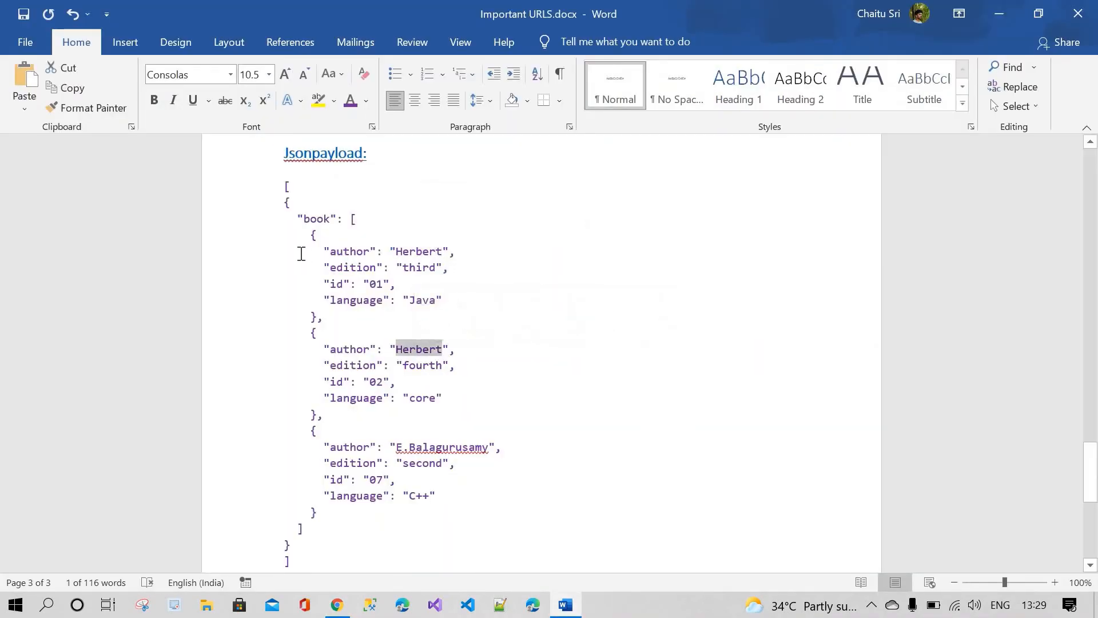
left_click(300, 266)
key("shift+Down")
key("shift+Down")
key("shift+Down")
key("shift+Down")
key("shift+Down")
key("shift+Down")
key("shift+Down")
key("shift+Down")
key("shift+Down")
key("shift+Down")
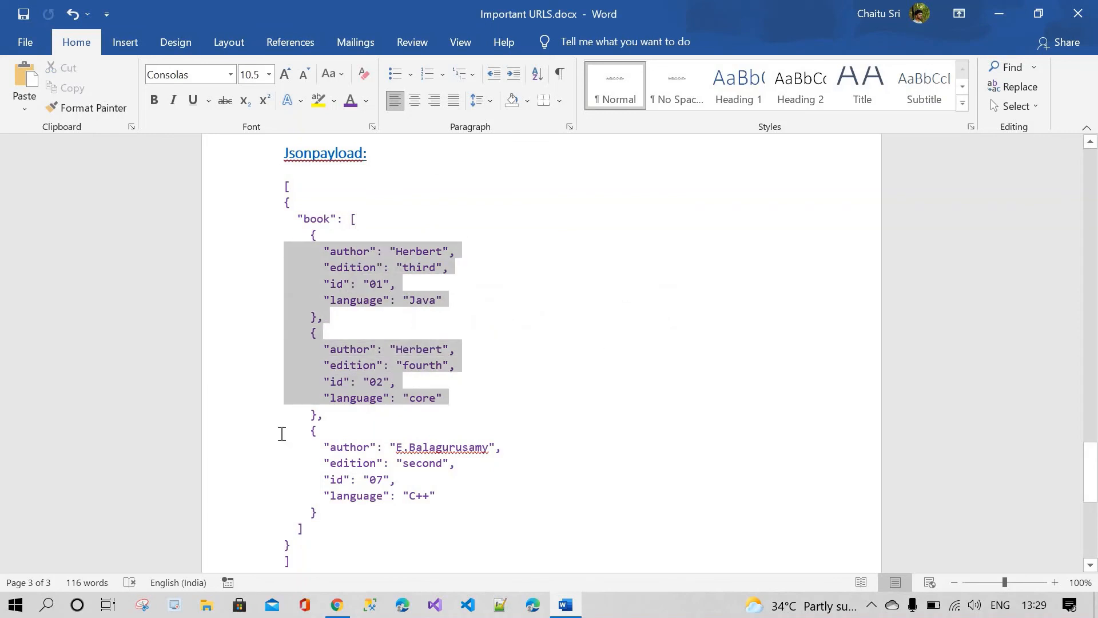
Underline the third book entry, id 07, in the Jsonpayload text
left_click_drag(374, 480, 437, 508)
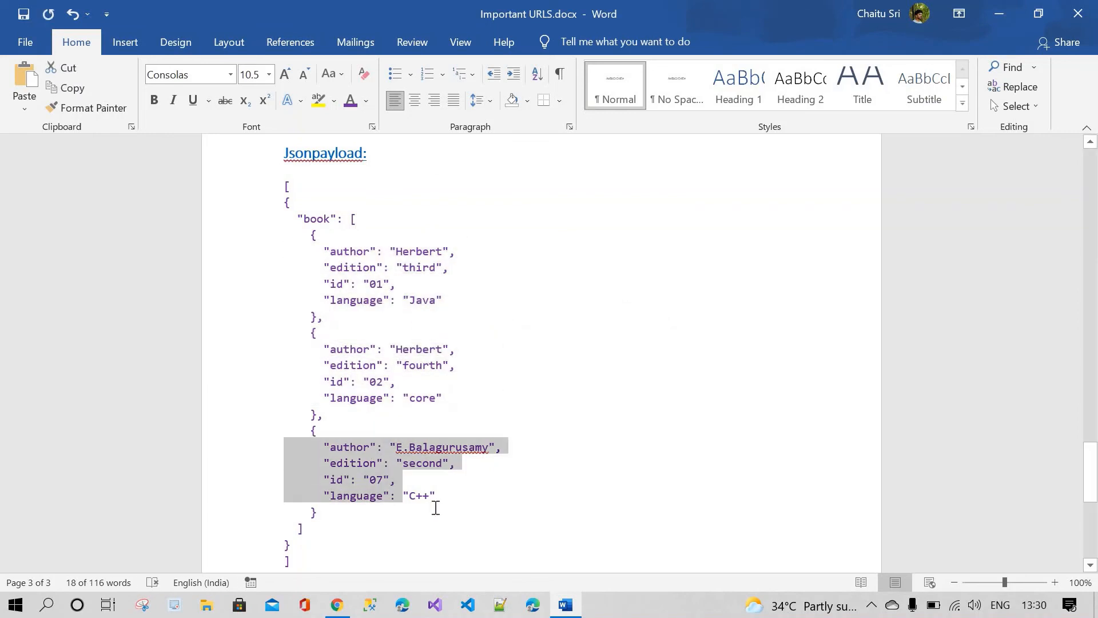
left_click(486, 475)
left_click(518, 390)
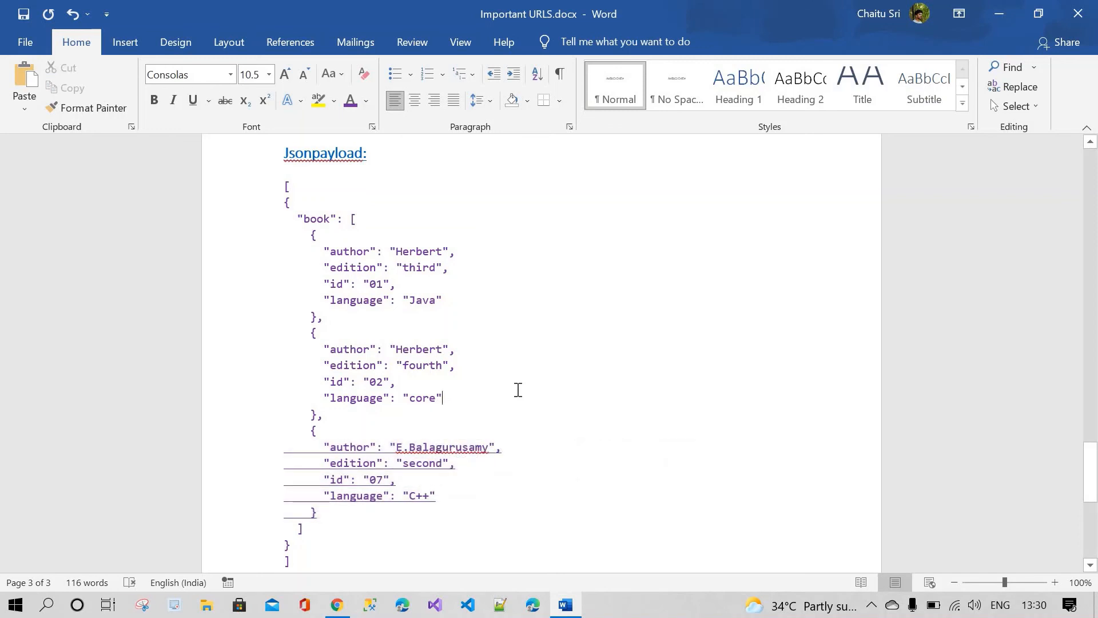
Switch back to the Azure portal and return to the second For each iteration to check its Condition result
left_click(345, 605)
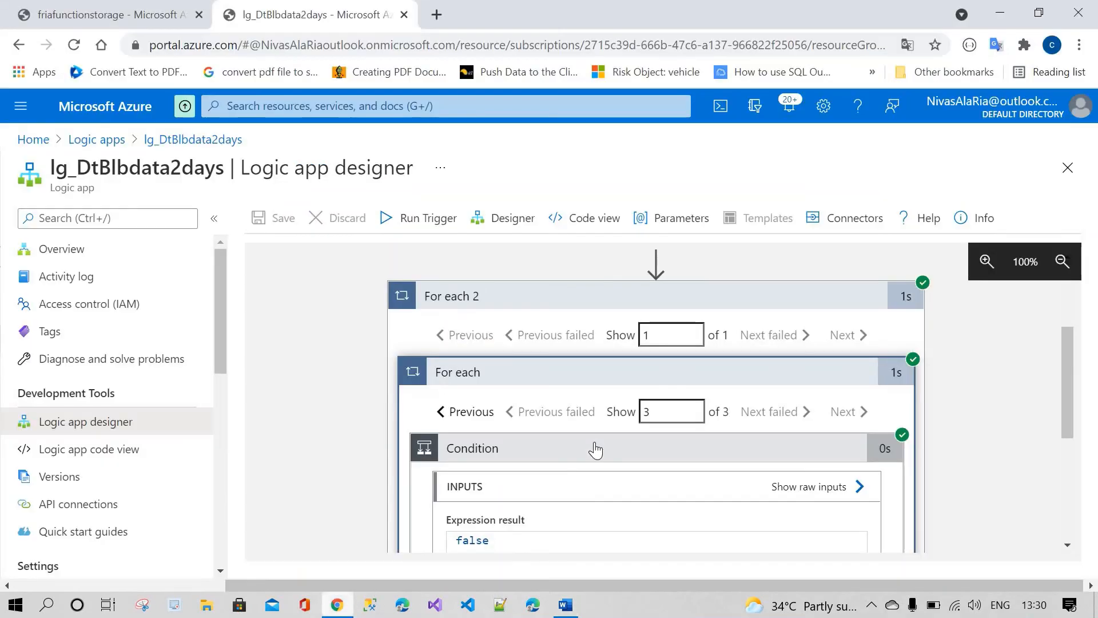
scroll(544, 412, "down", 3)
scroll(530, 405, "up", 3)
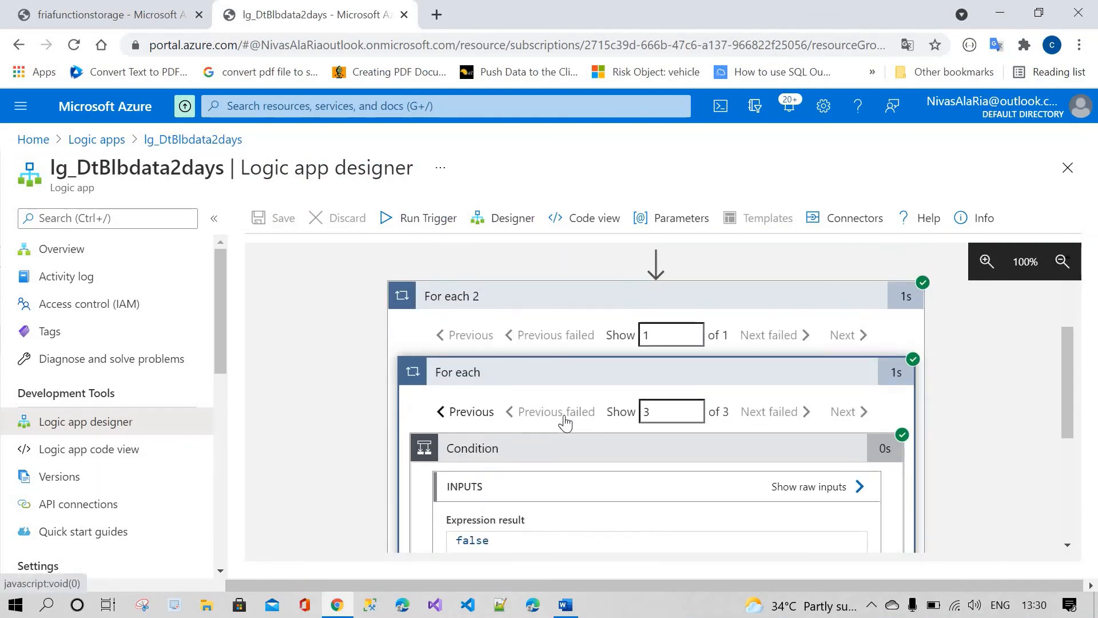
left_click(460, 412)
scroll(543, 461, "down", 1)
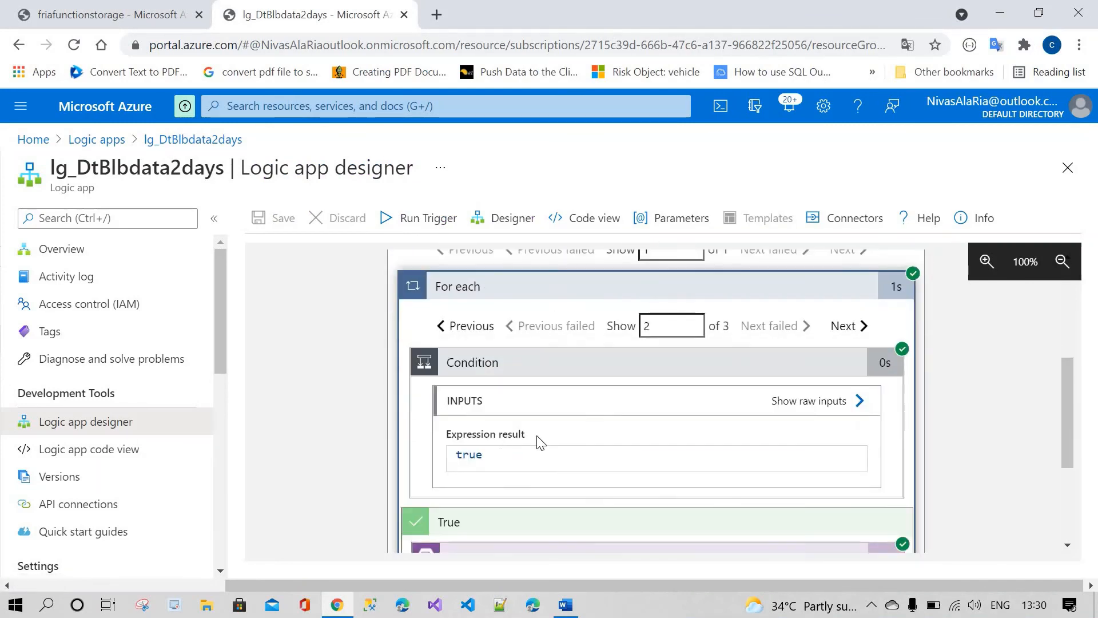
scroll(456, 412, "up", 1)
scroll(456, 375, "down", 1)
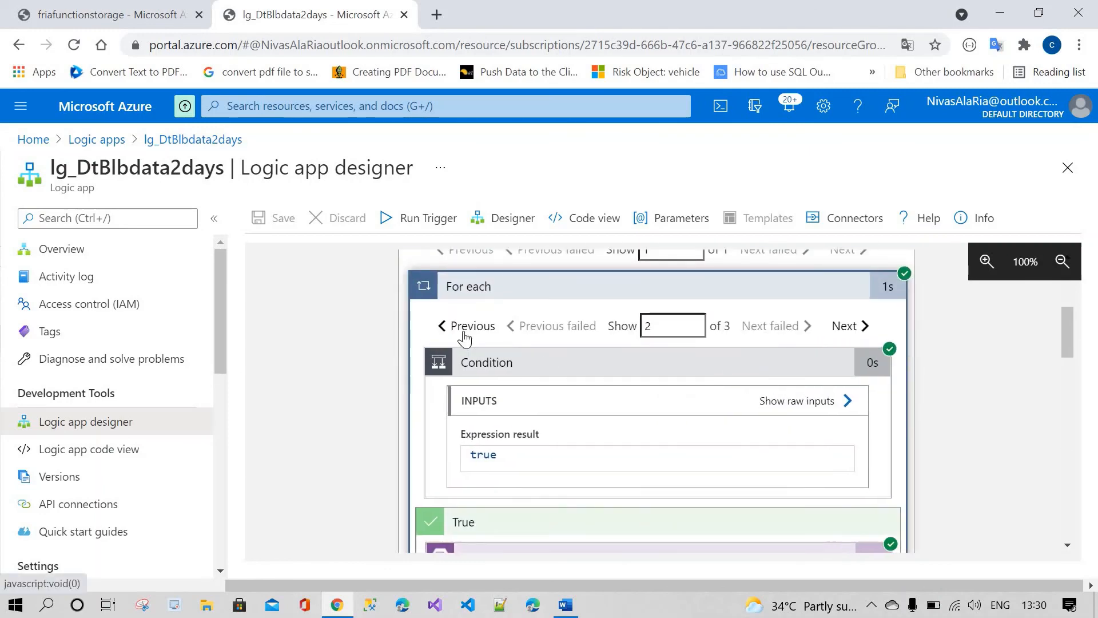
Return to the first For each iteration and review the JSON written as its Create blob content
scroll(561, 402, "down", 1)
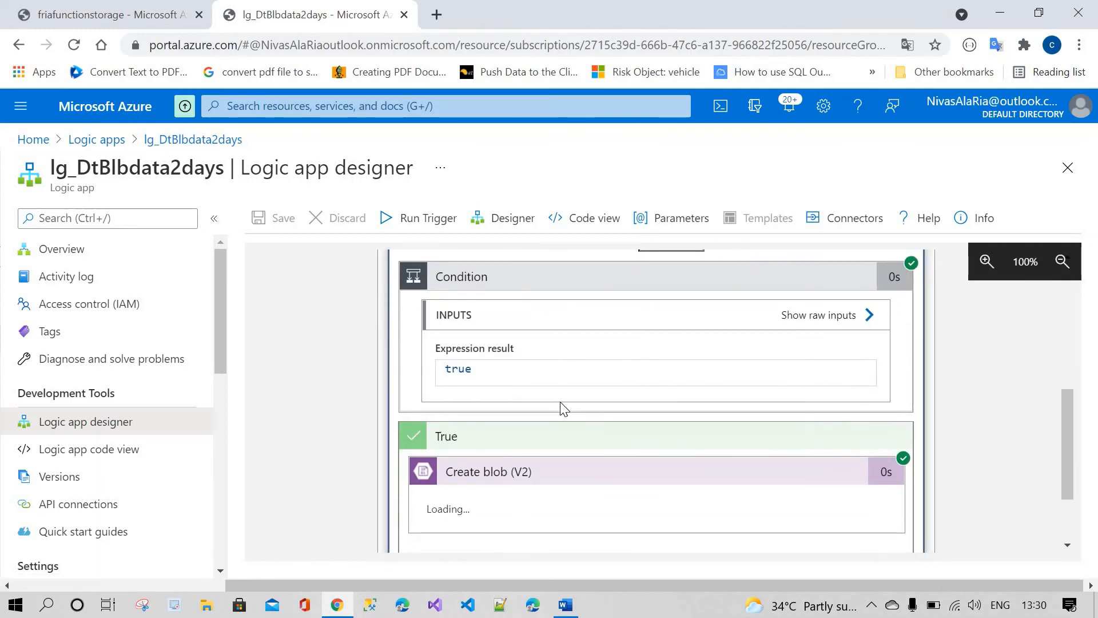
scroll(561, 402, "up", 1)
scroll(569, 375, "down", 1)
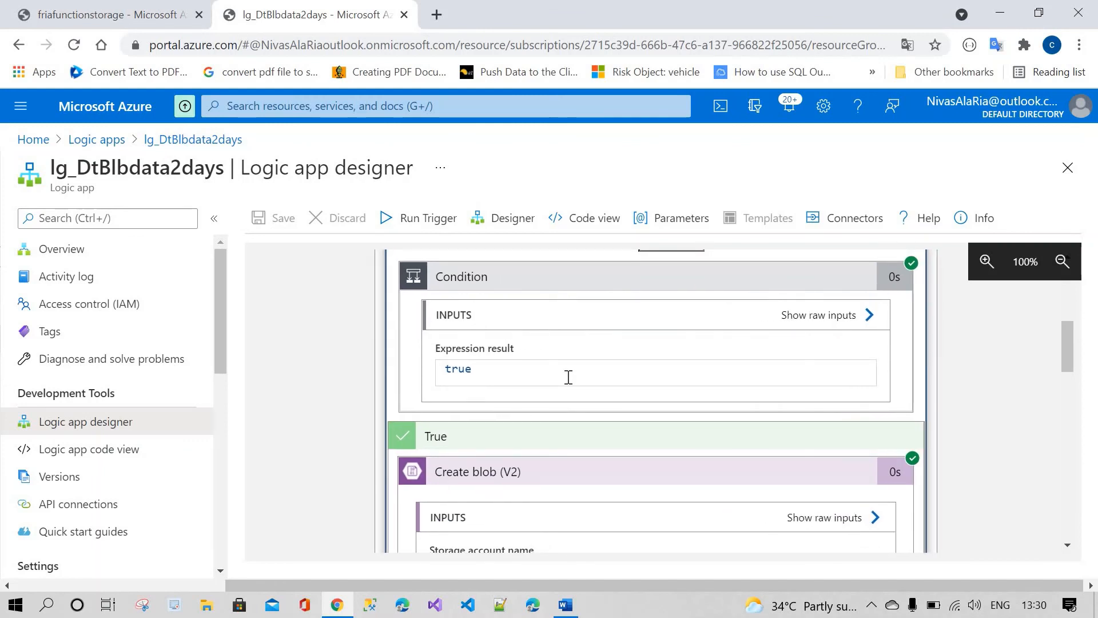
scroll(566, 375, "down", 4)
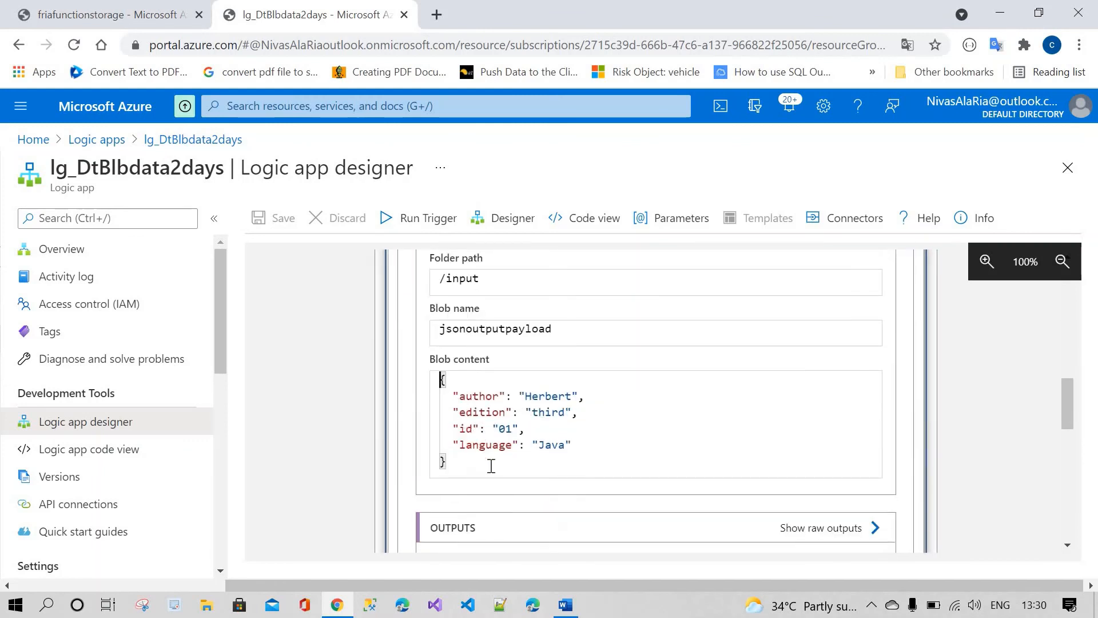
left_click_drag(440, 380, 491, 466)
left_click(573, 428)
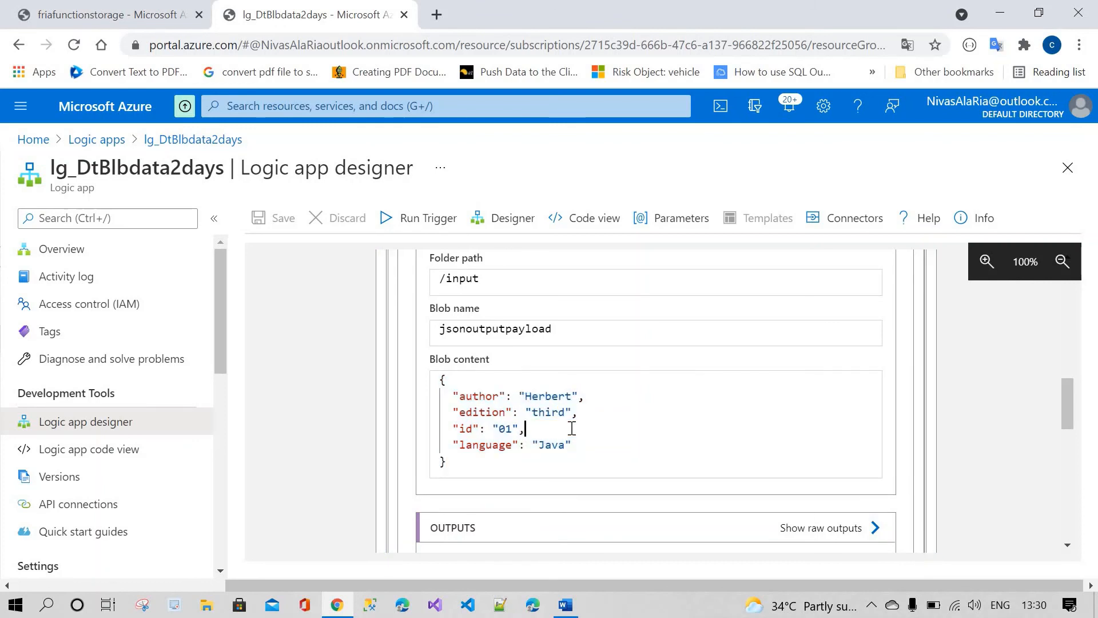